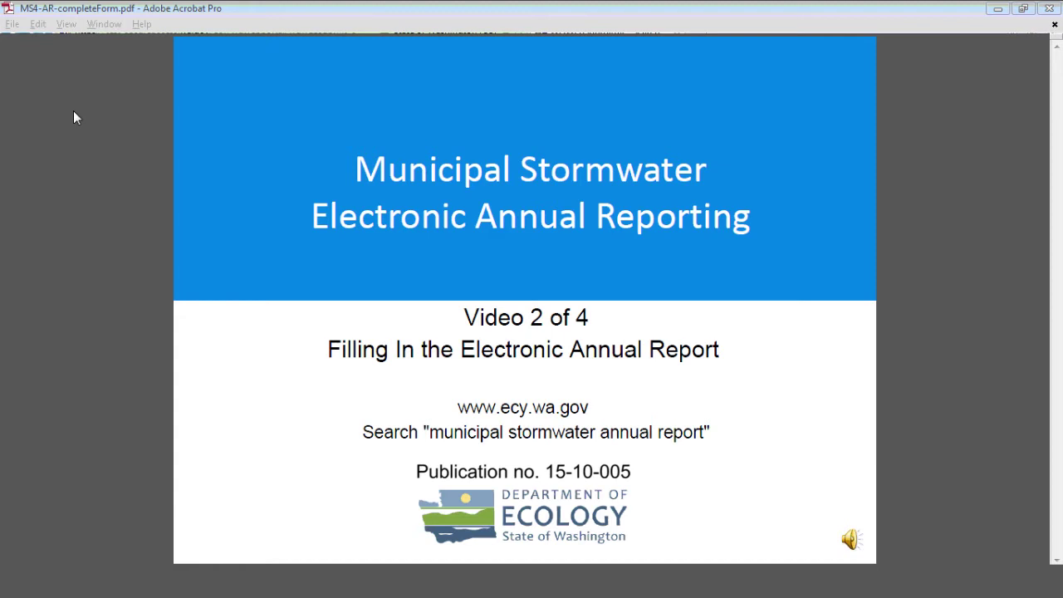
Bring up the Windows task switcher from the Acrobat 'Municipal Stormwater Electronic Annual Reporting' slide
key(alt+Tab)
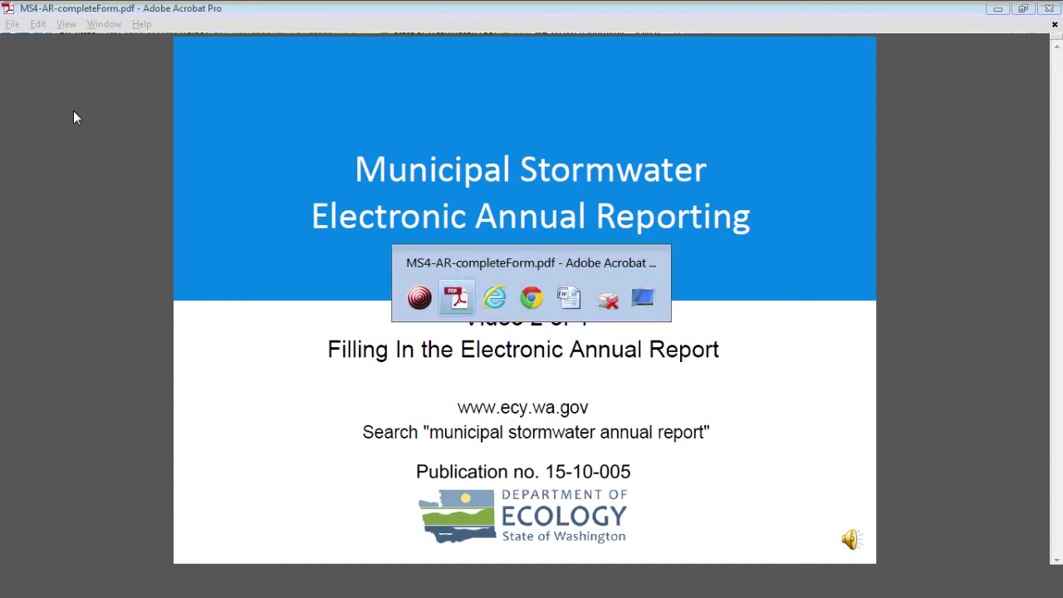
Switch to Internet Explorer's Annual Report Submittal page and scroll down to the category list
key(alt+Tab)
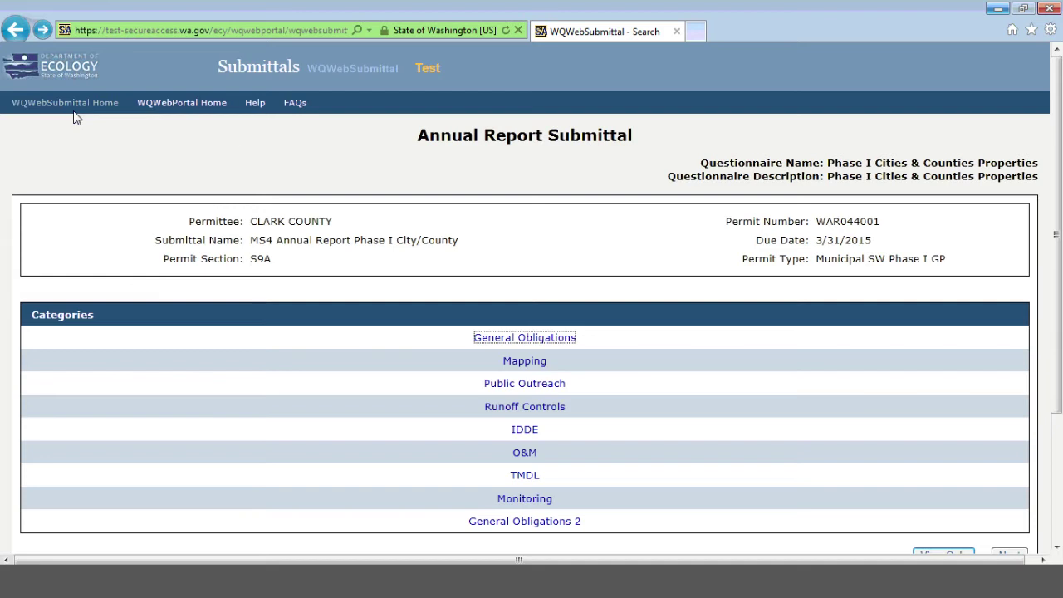
click(590, 235)
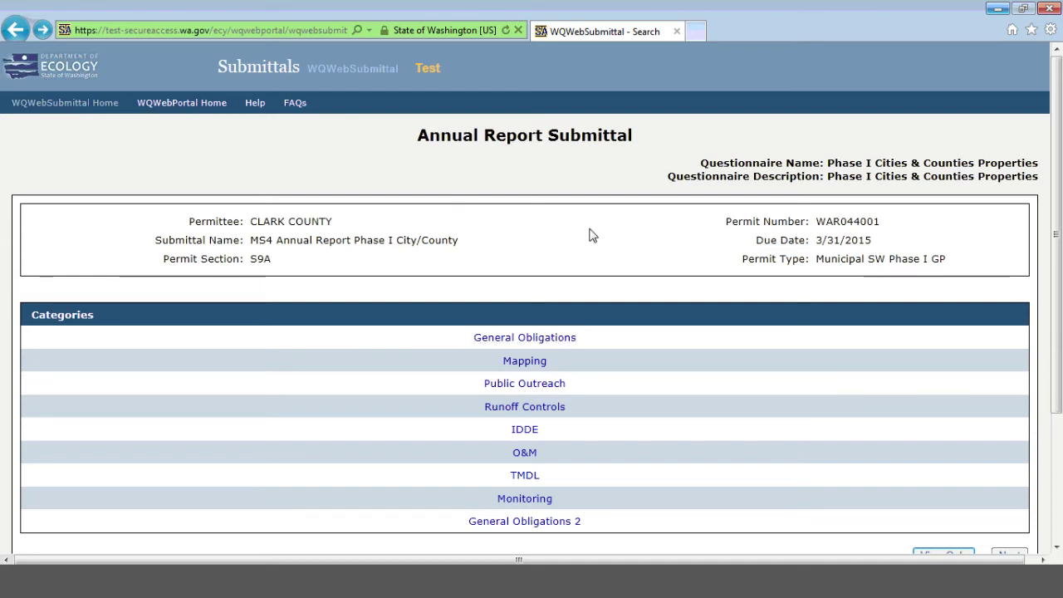
scroll(589, 235, down, 3)
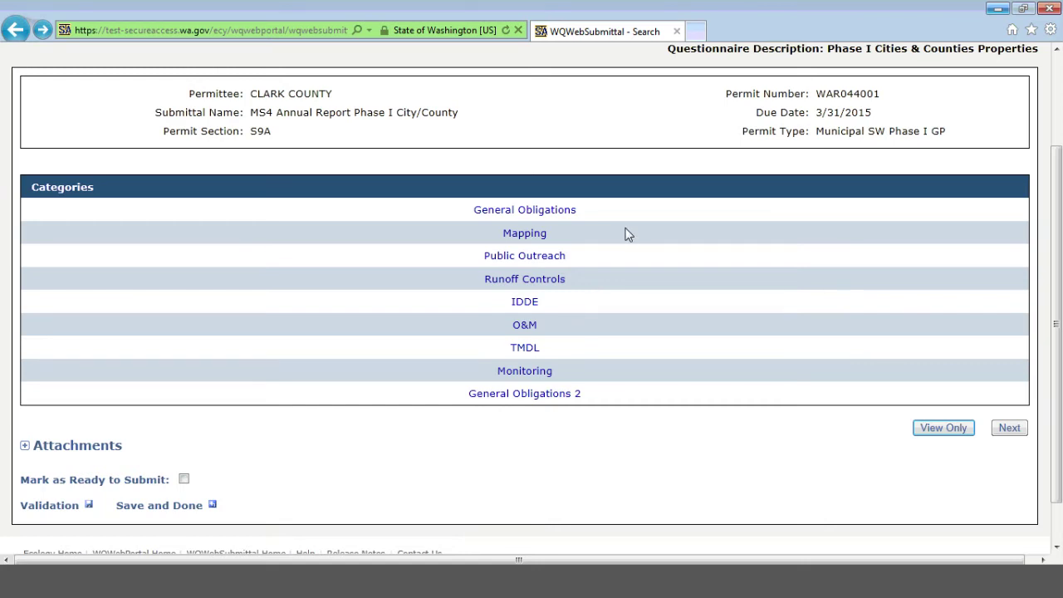
Open the General Obligations category, starting with questions S9.D.6 and S5.A.1
click(542, 212)
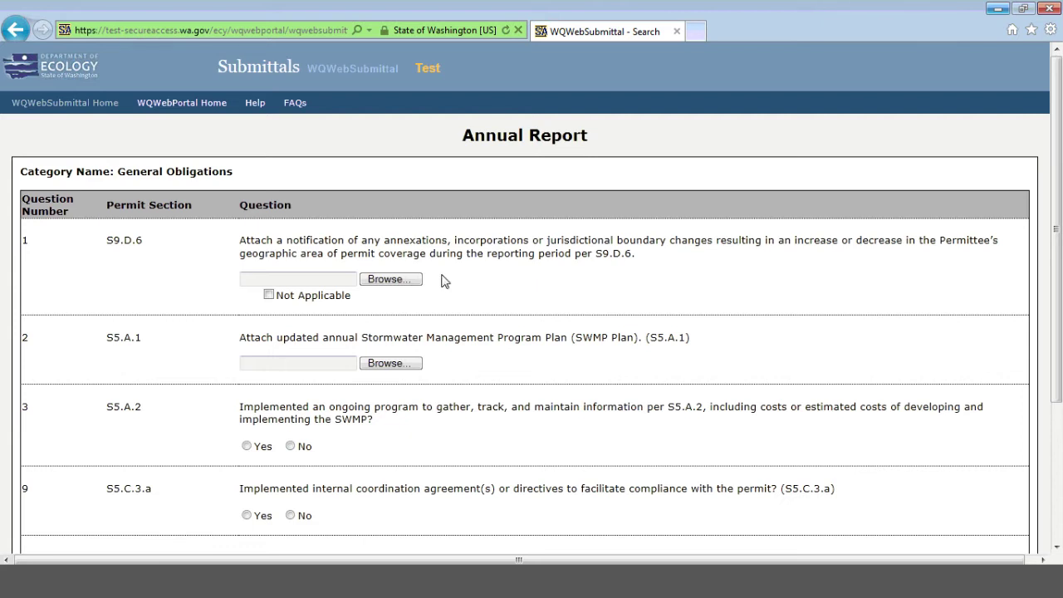
Attach '2015 bike log.xlsx' from the Desktop to question S9.D.6 and check its path
click(390, 279)
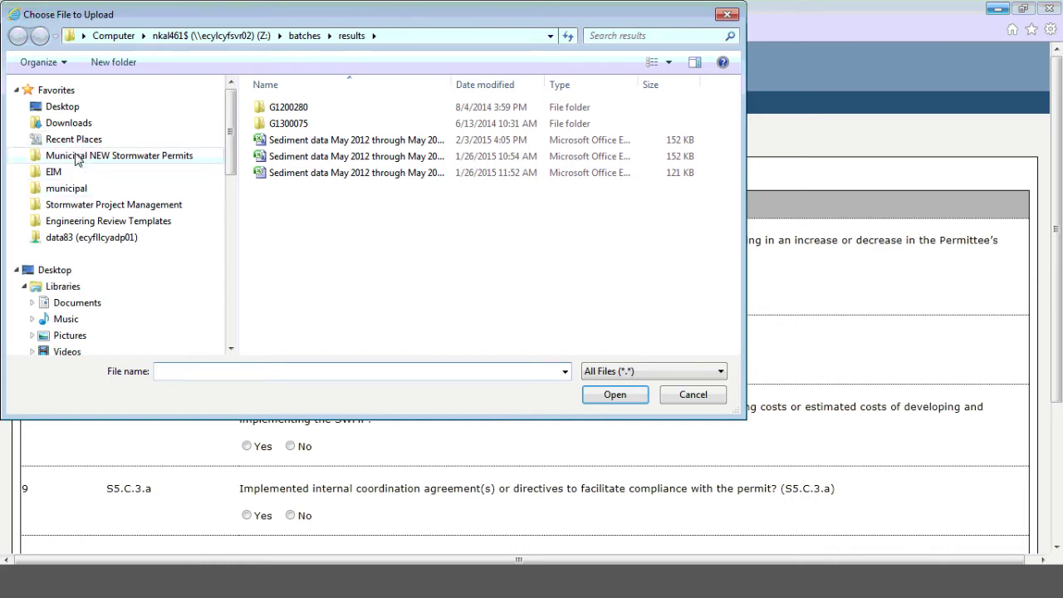
click(83, 109)
click(348, 143)
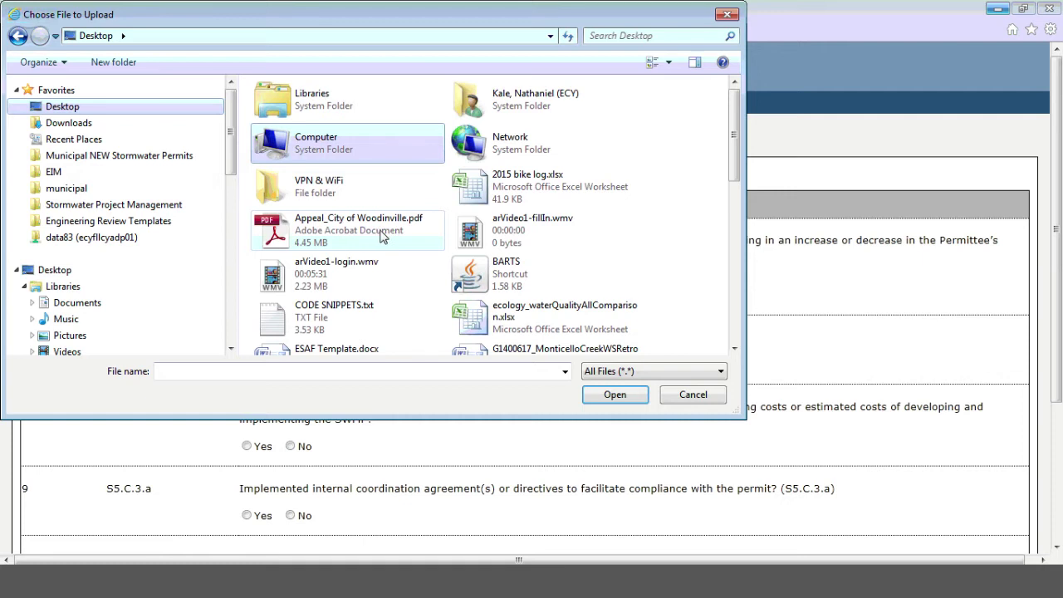
click(525, 199)
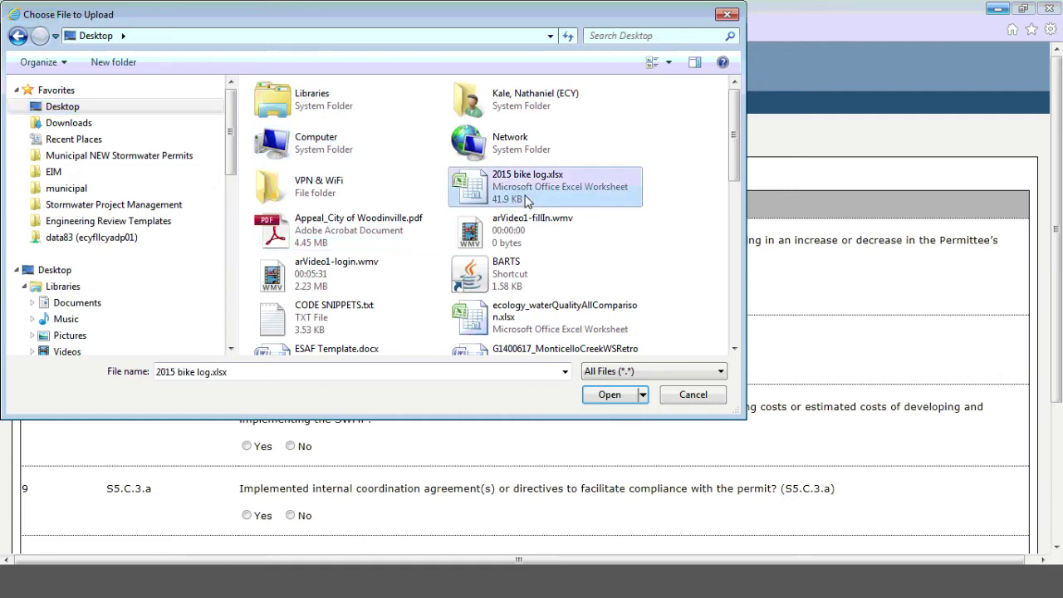
click(611, 395)
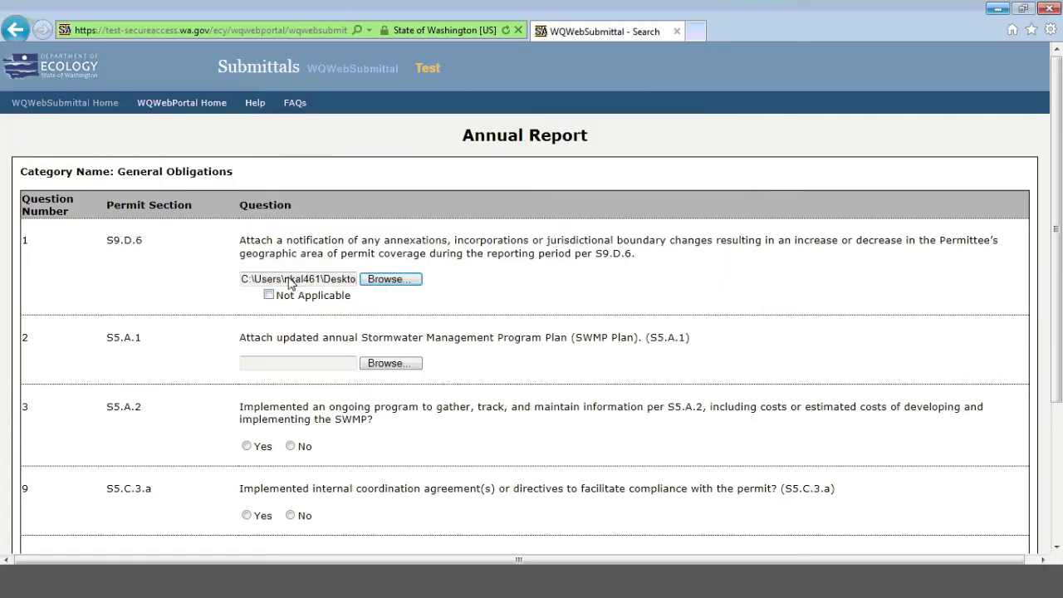
click(330, 280)
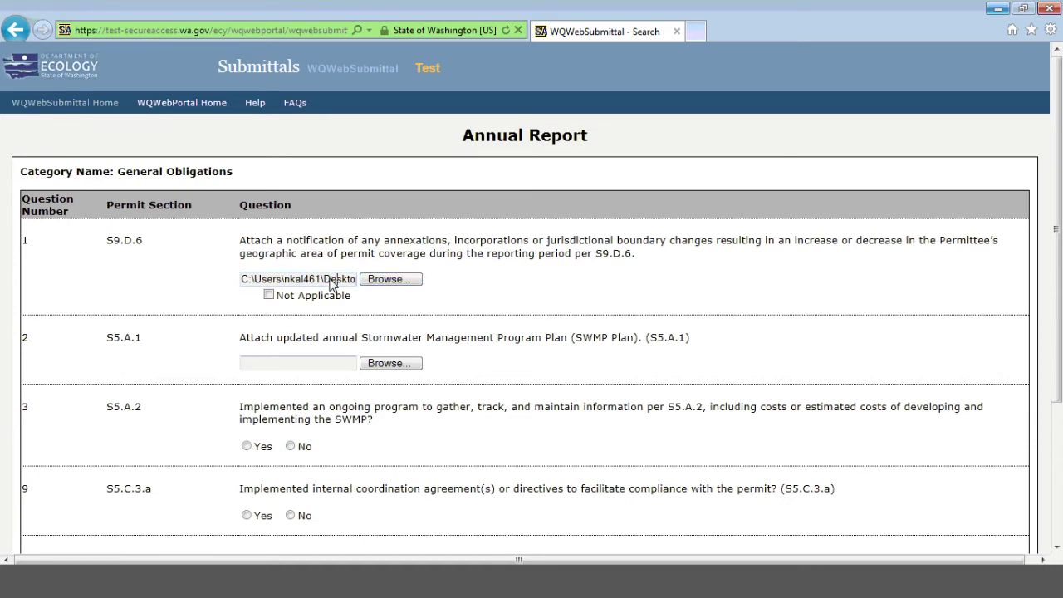
key(End)
key(Right)
key(Right)
key(Right)
key(Right)
key(Right)
key(Right)
key(Right)
key(Right)
key(Right)
key(Right)
key(Right)
key(Right)
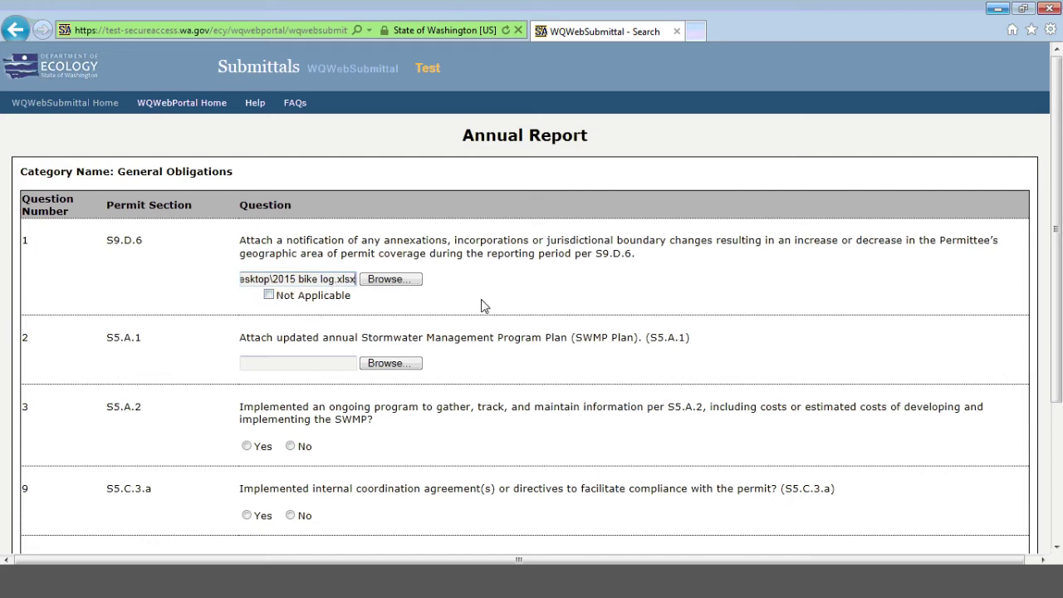
scroll(485, 306, down, 3)
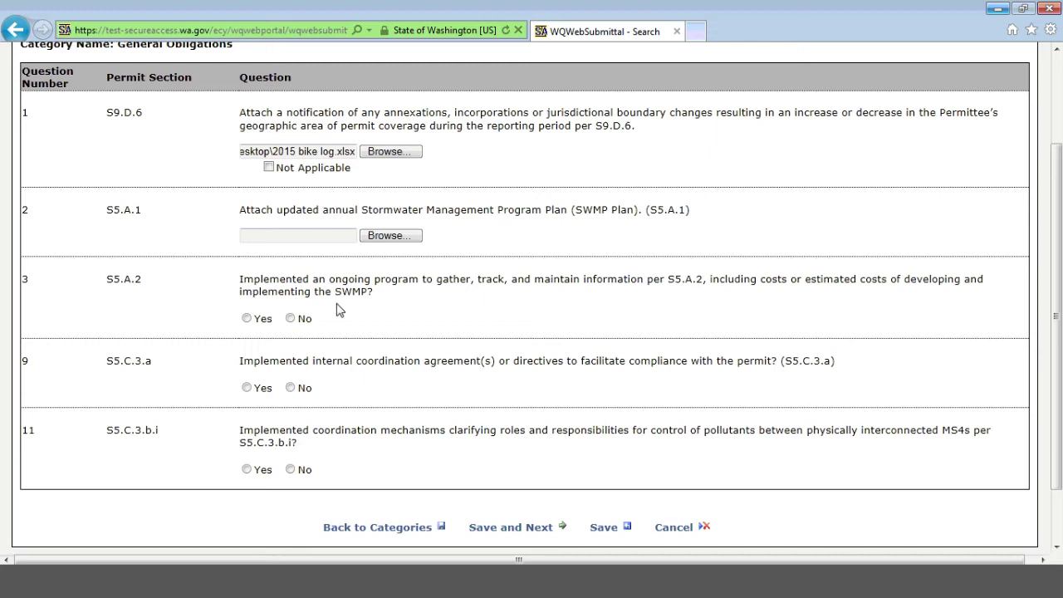
Set question 3 (S5.A.2) to No and return to the category list
click(291, 318)
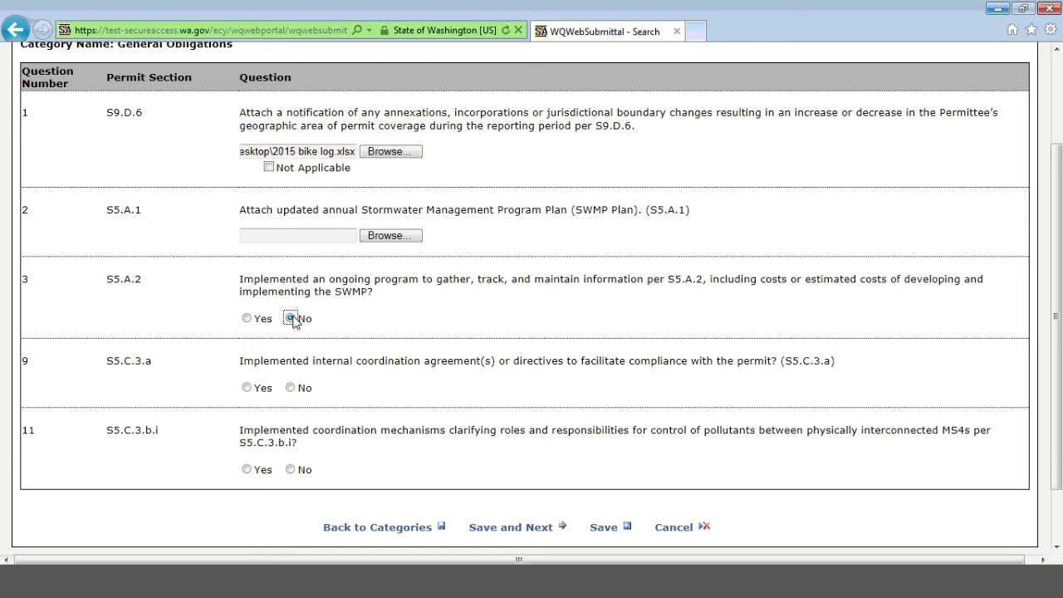
click(247, 319)
key(Right)
click(418, 531)
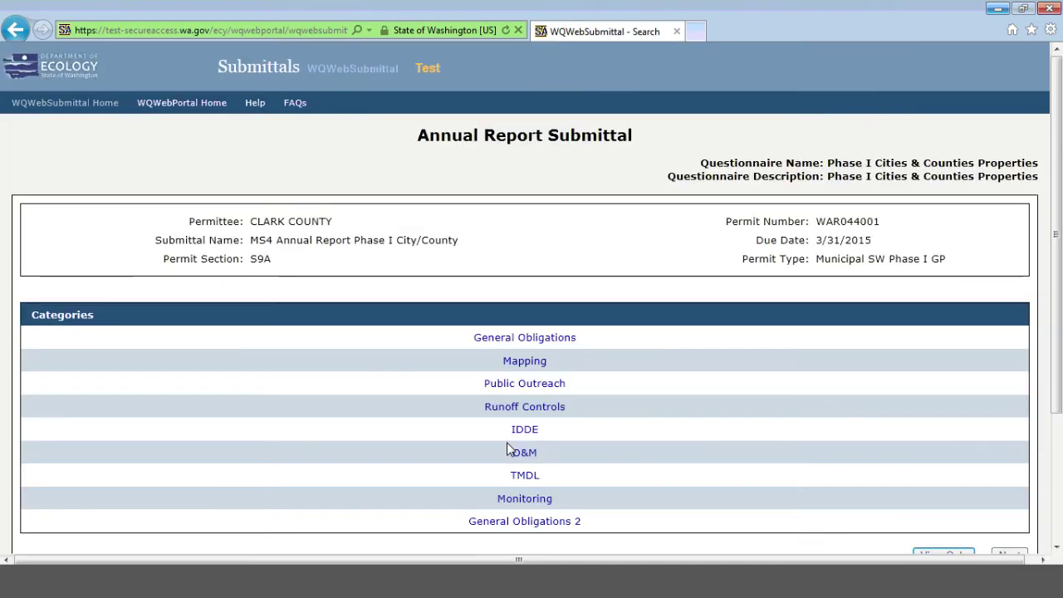
Reopen General Obligations and highlight the suffix, version and date in '2015 bike log_1_02202015_0232.xlsx'
click(556, 346)
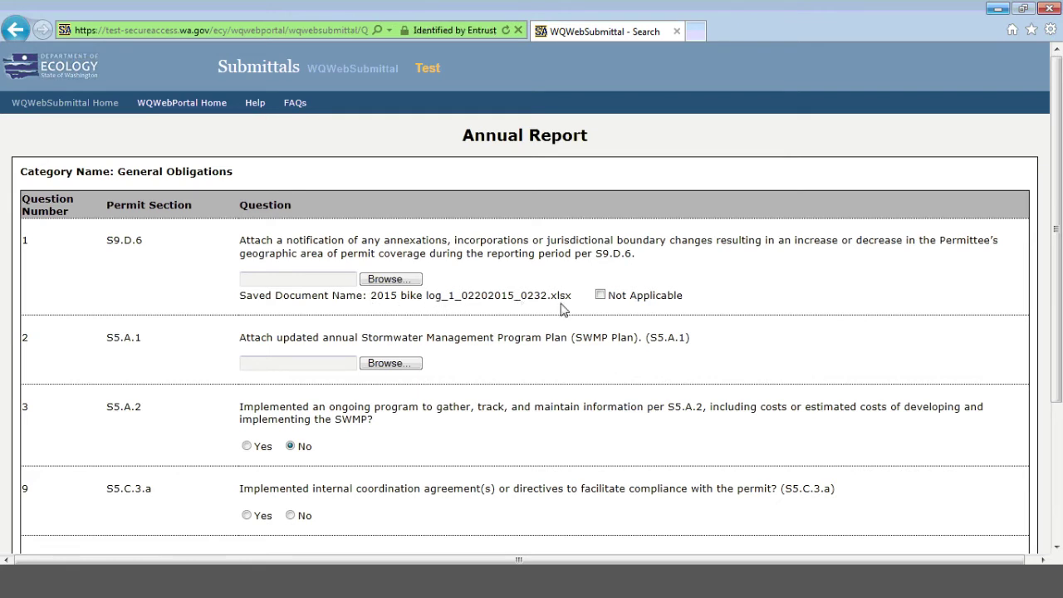
drag(547, 301, 444, 301)
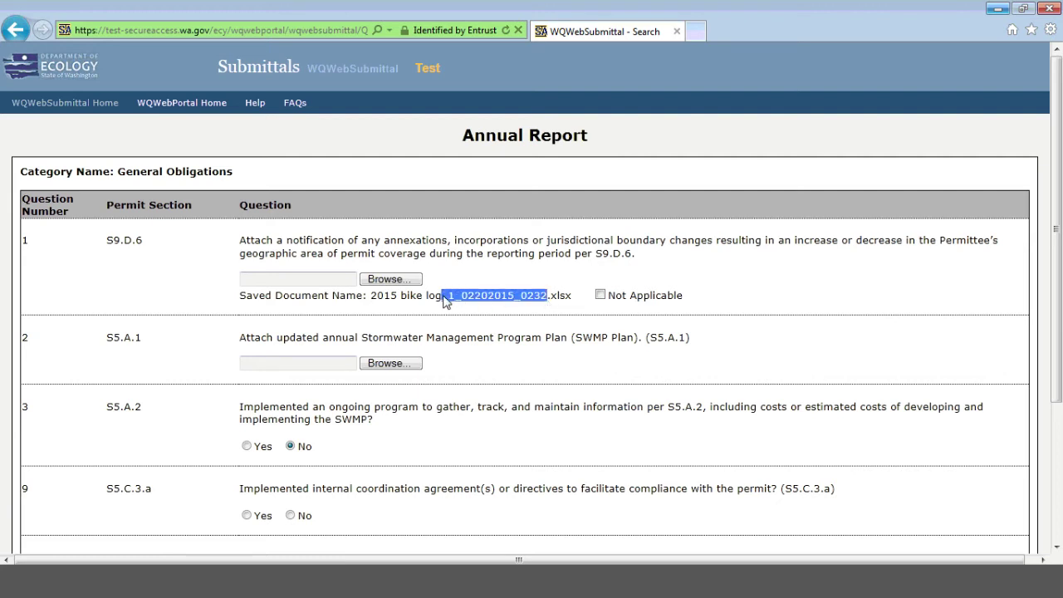
click(463, 300)
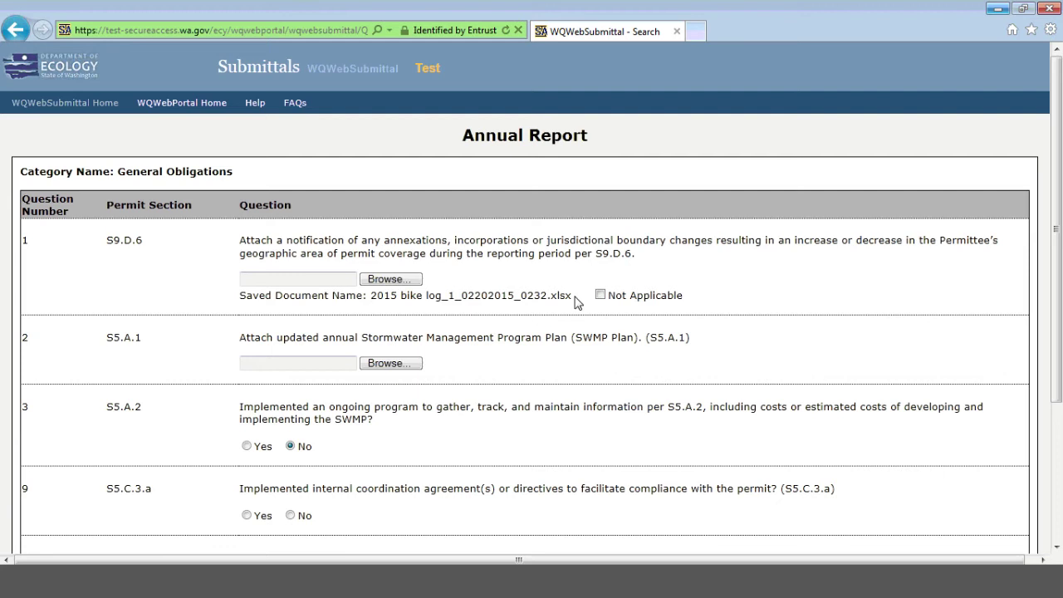
drag(449, 300, 455, 303)
click(453, 300)
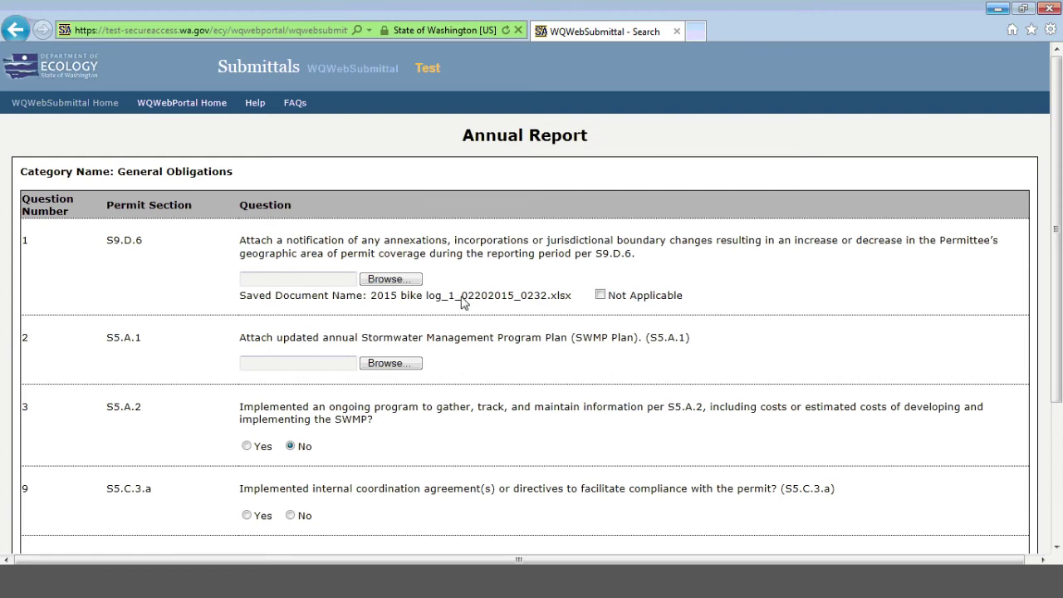
drag(462, 298, 515, 302)
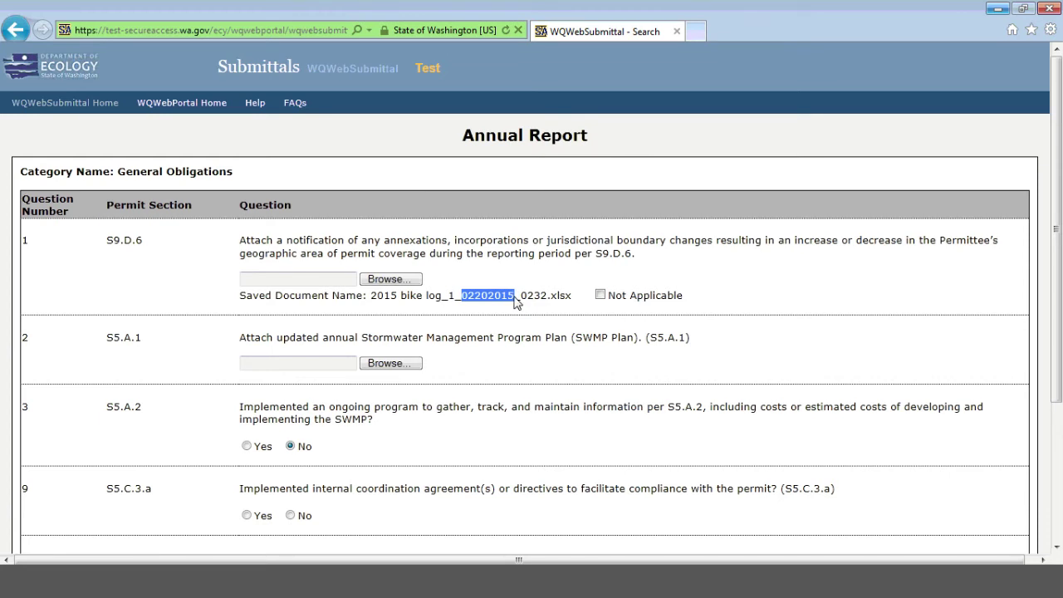
click(515, 303)
scroll(515, 303, down, 3)
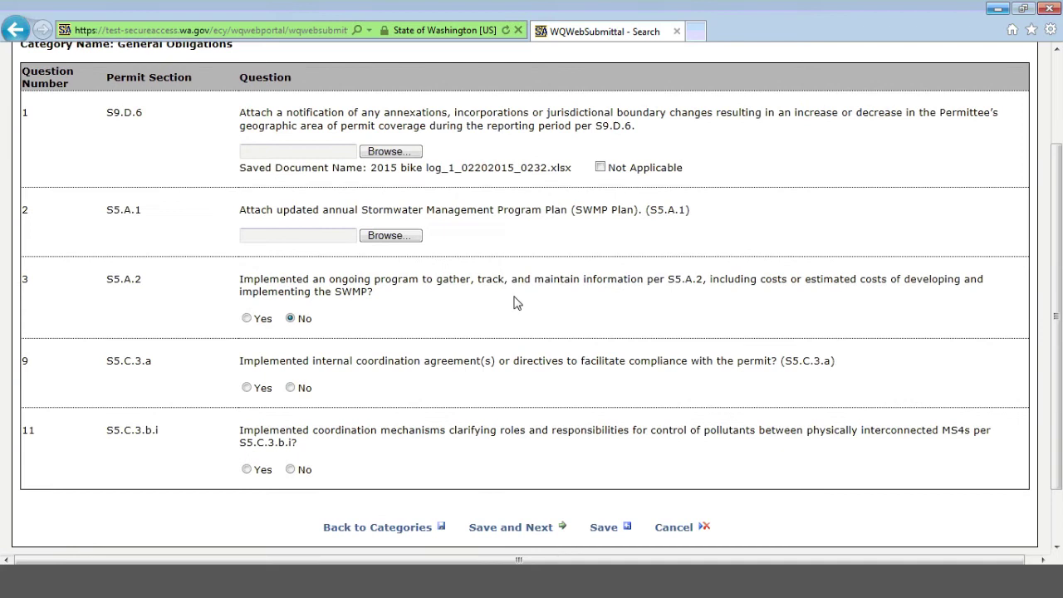
Mark question 9 Yes and question 11 No, then save and go to Mapping question S5.C.2.a
scroll(515, 303, up, 2)
scroll(514, 303, down, 2)
click(246, 388)
click(290, 469)
click(520, 528)
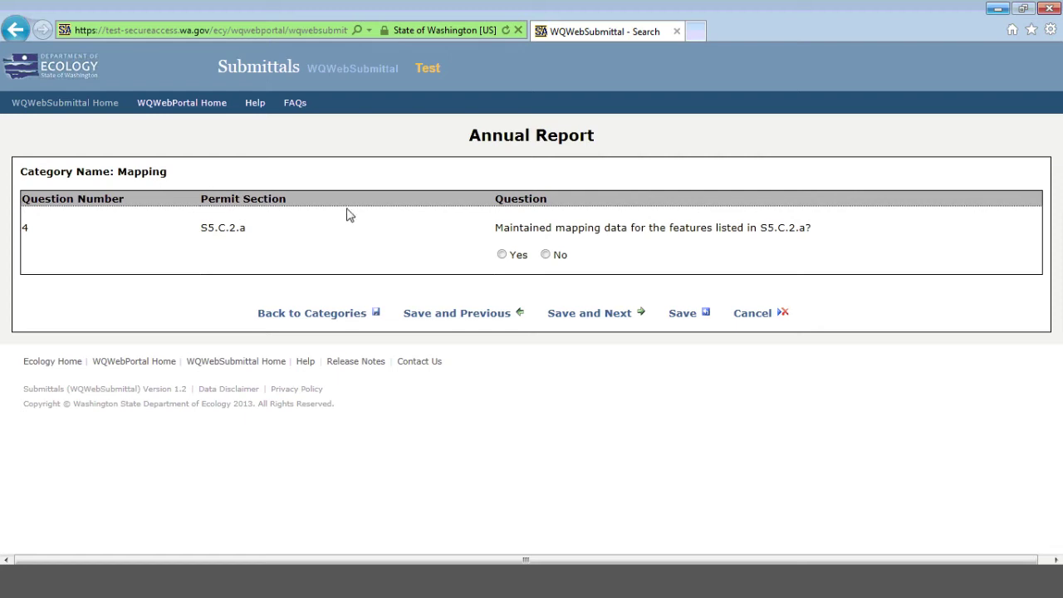
Mark Mapping question S5.C.2.a Yes, save, and review the kept General Obligations answers
click(502, 255)
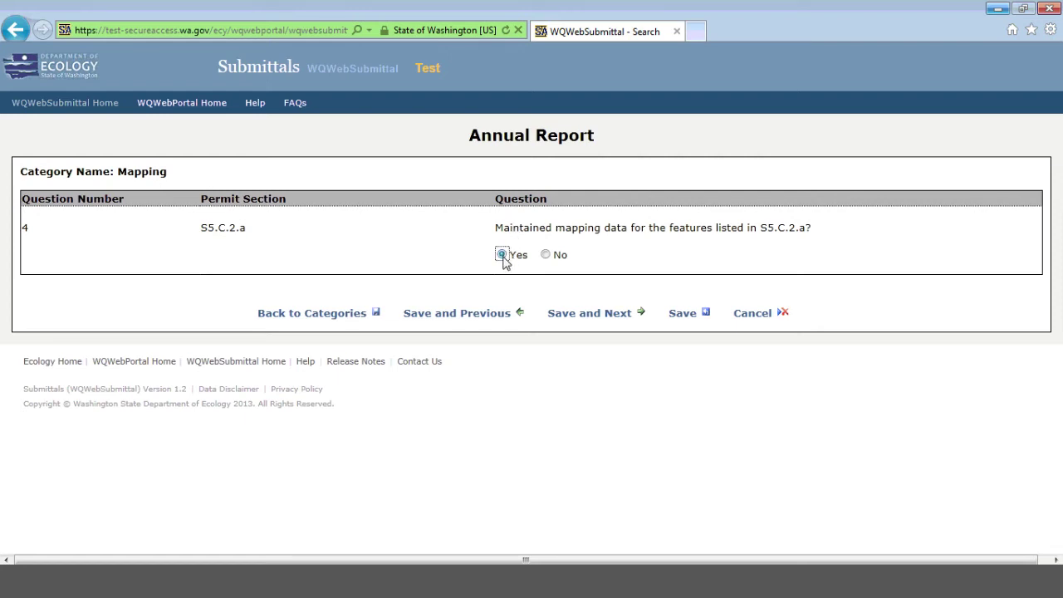
click(462, 315)
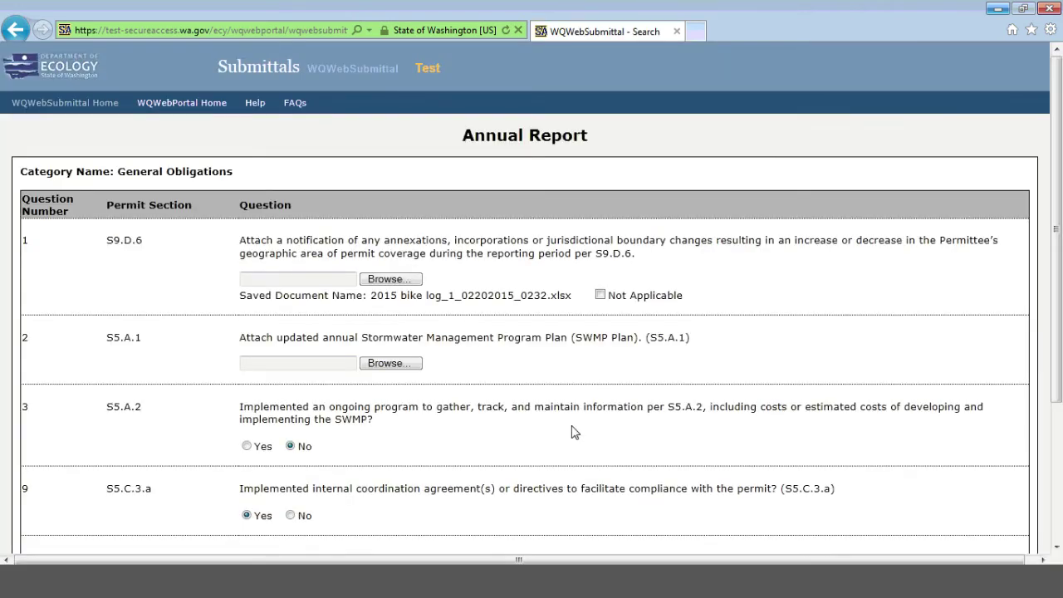
scroll(581, 415, down, 5)
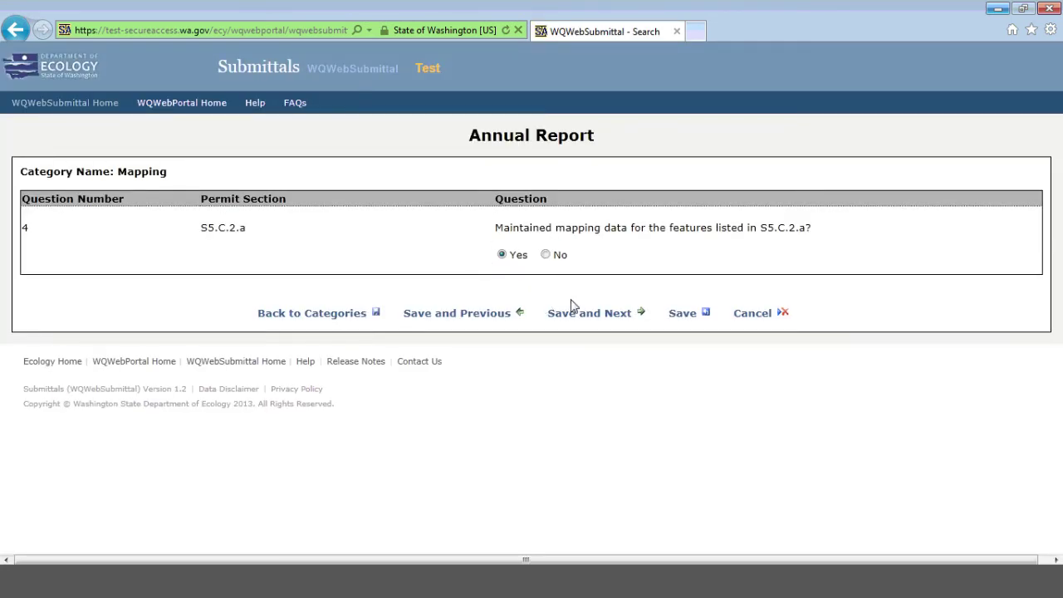
Save the Mapping answer, edit the submittal from Search Results, and open Public Outreach
click(692, 317)
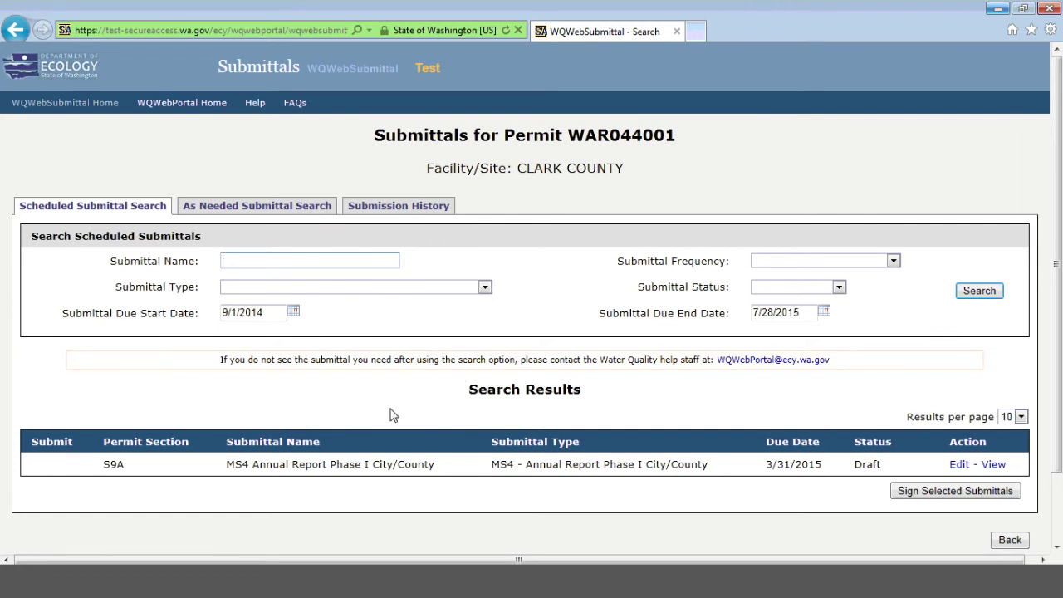
click(957, 464)
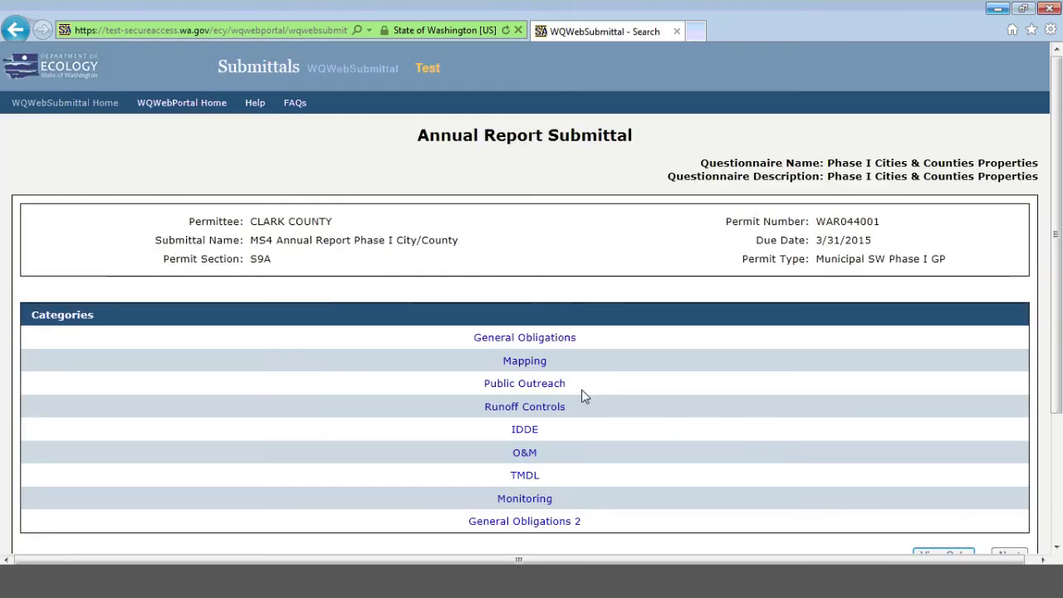
click(536, 388)
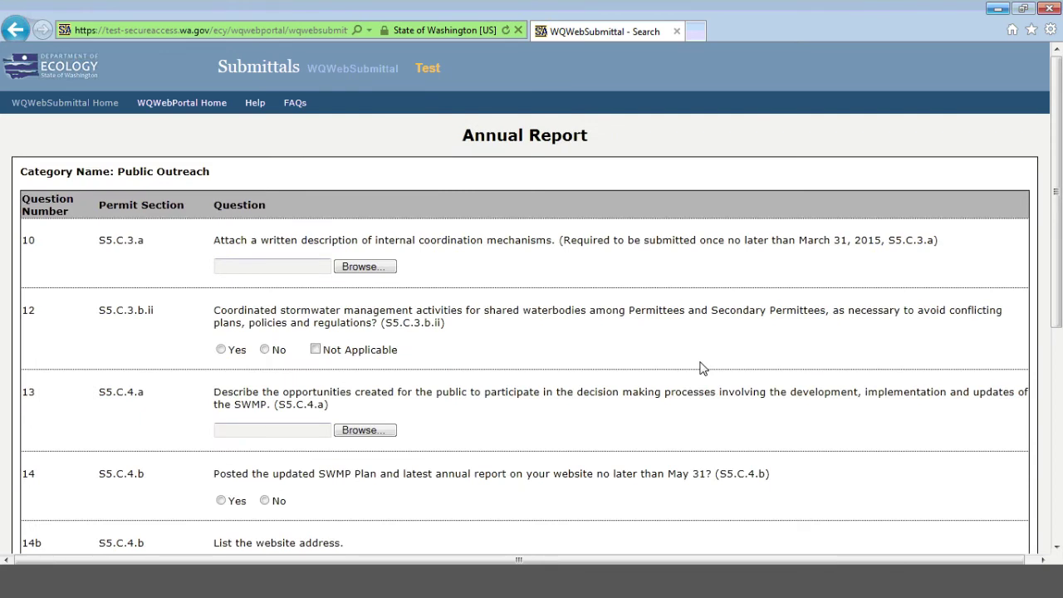
Set Public Outreach question S5.C.3.b.ii to Yes and check Not Applicable
scroll(701, 368, down, 1)
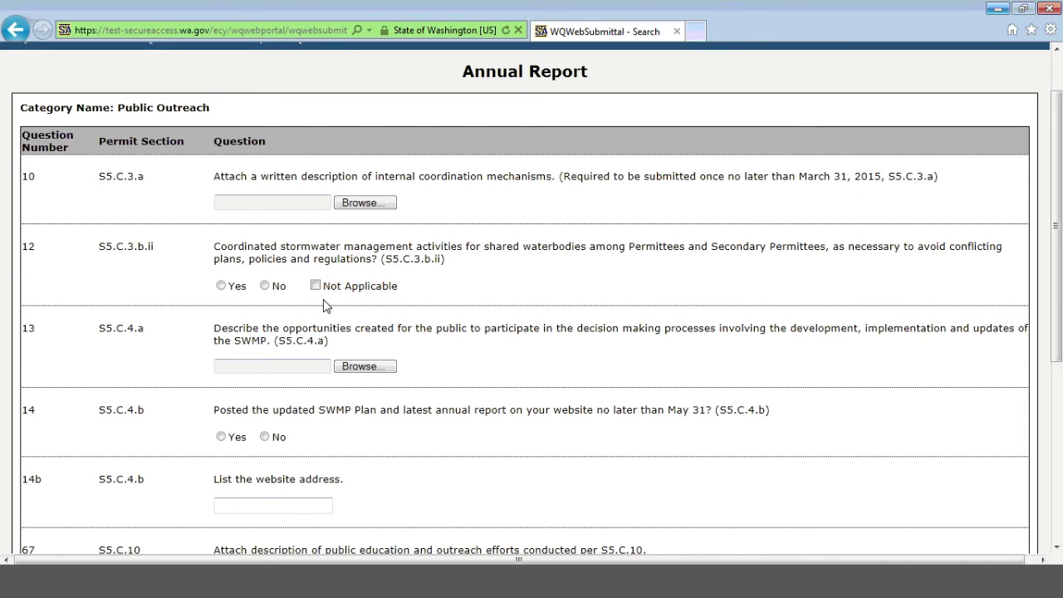
click(266, 286)
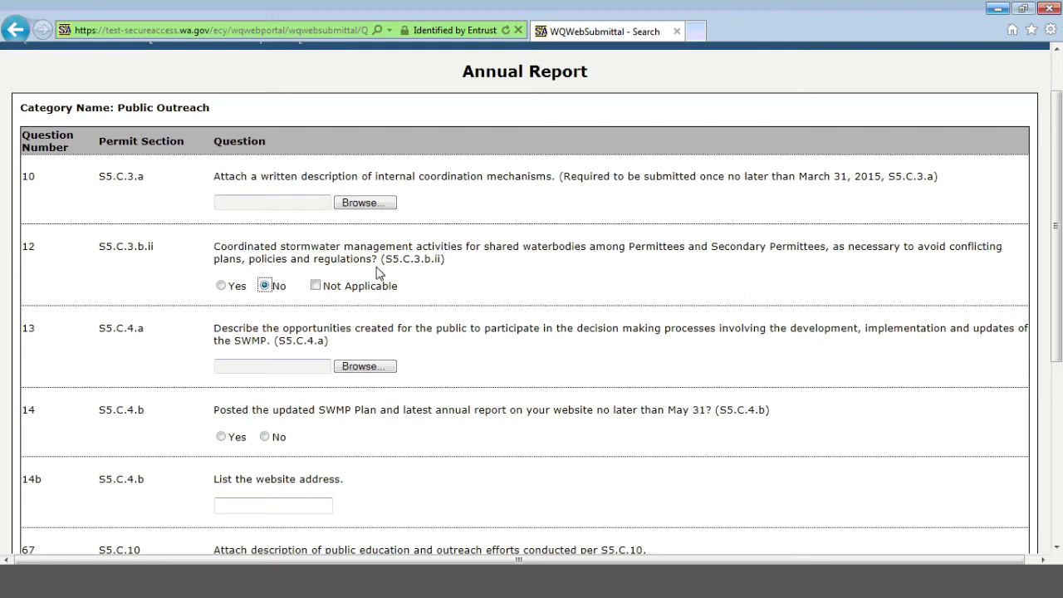
click(231, 290)
click(317, 286)
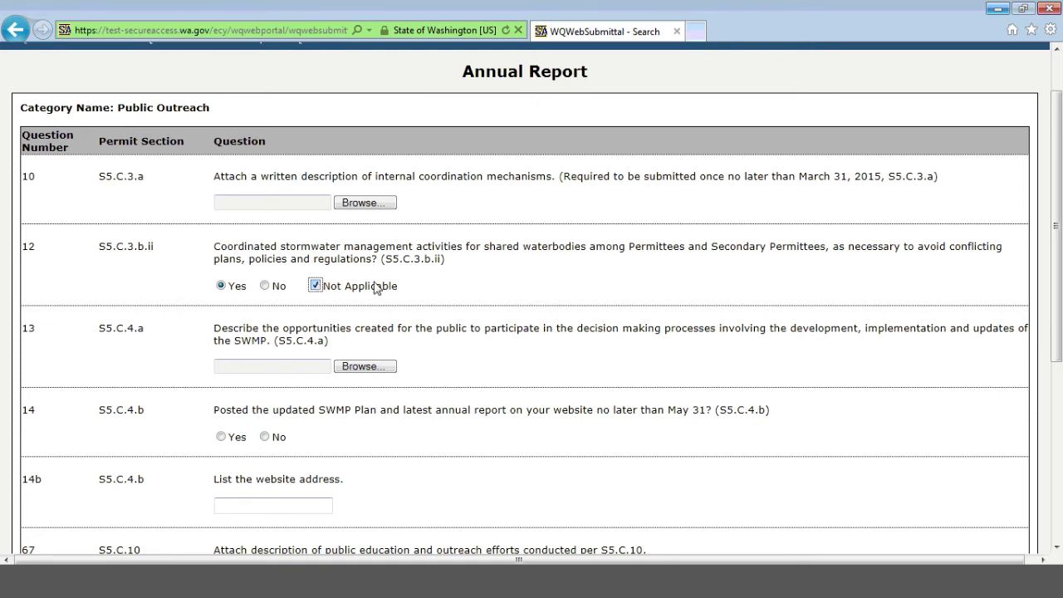
scroll(376, 286, down, 4)
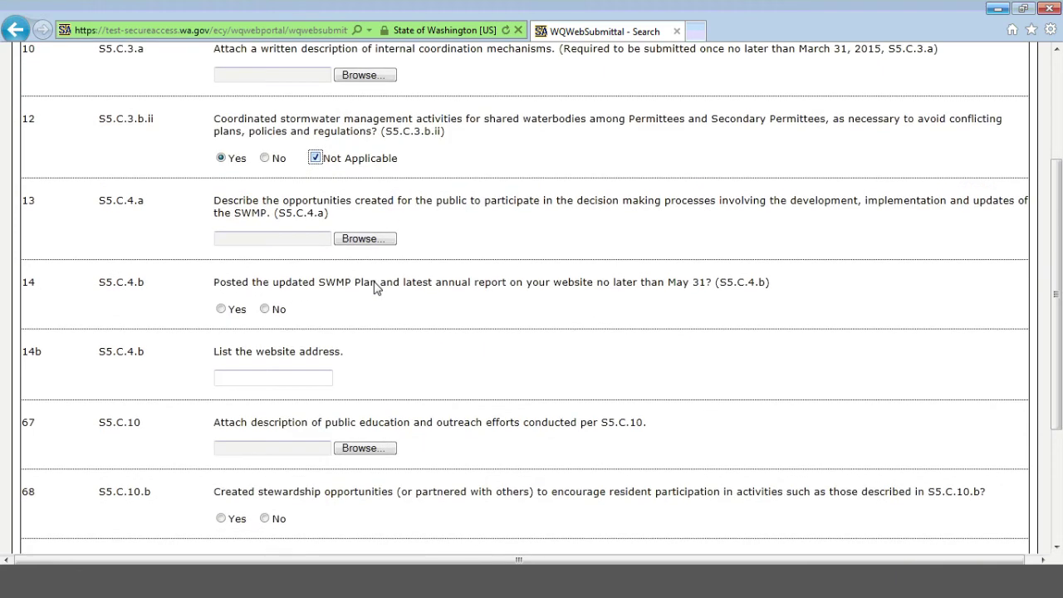
scroll(376, 286, down, 3)
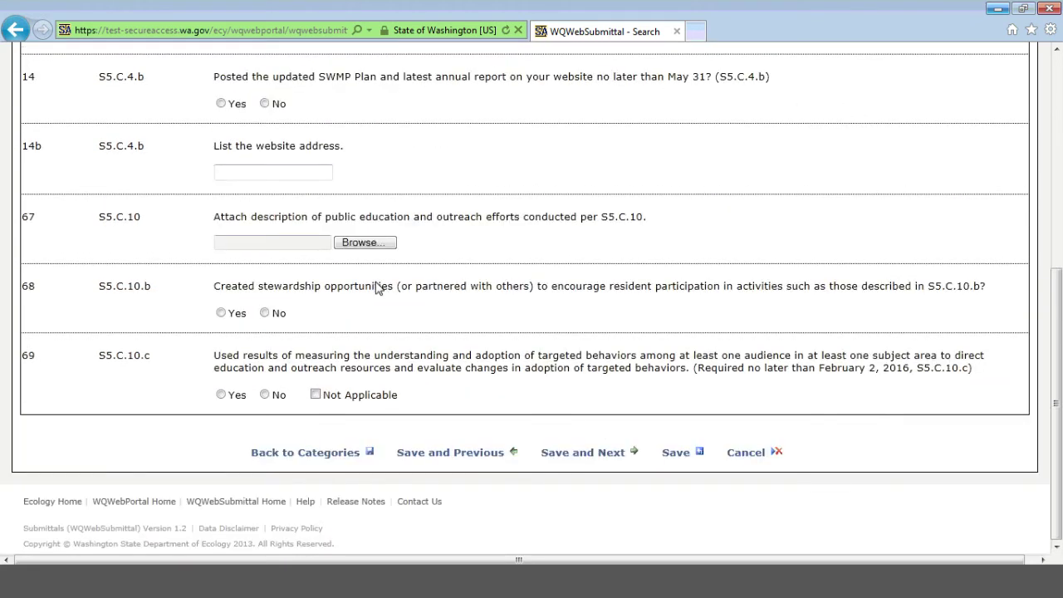
Save Public Outreach, step back to Mapping, then save and return to Public Outreach
click(496, 453)
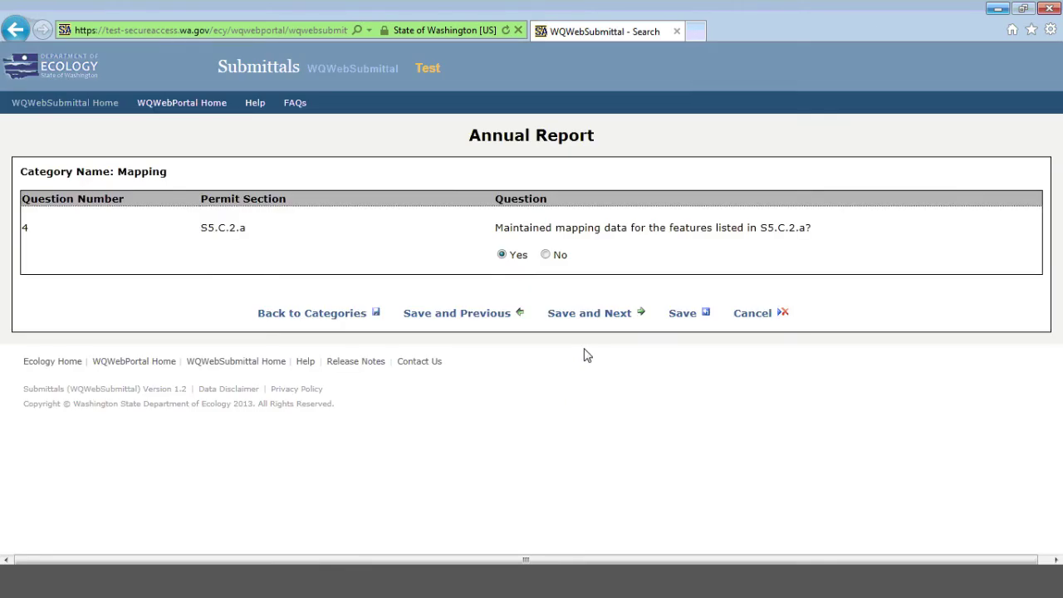
click(596, 320)
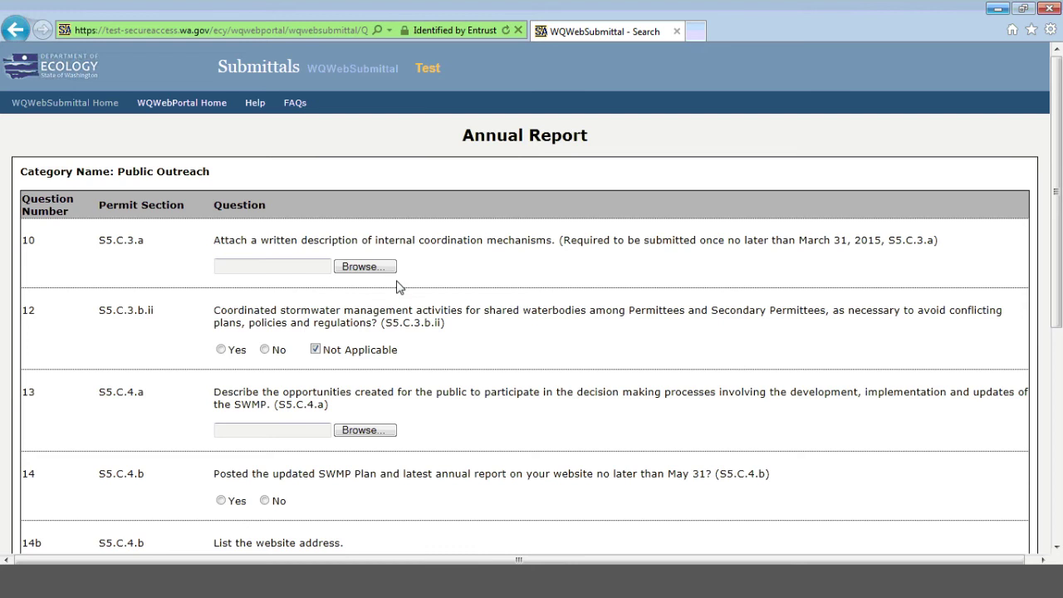
Answer question 12 (S5.C.3.b.ii) with No, clearing its Not Applicable box
click(316, 350)
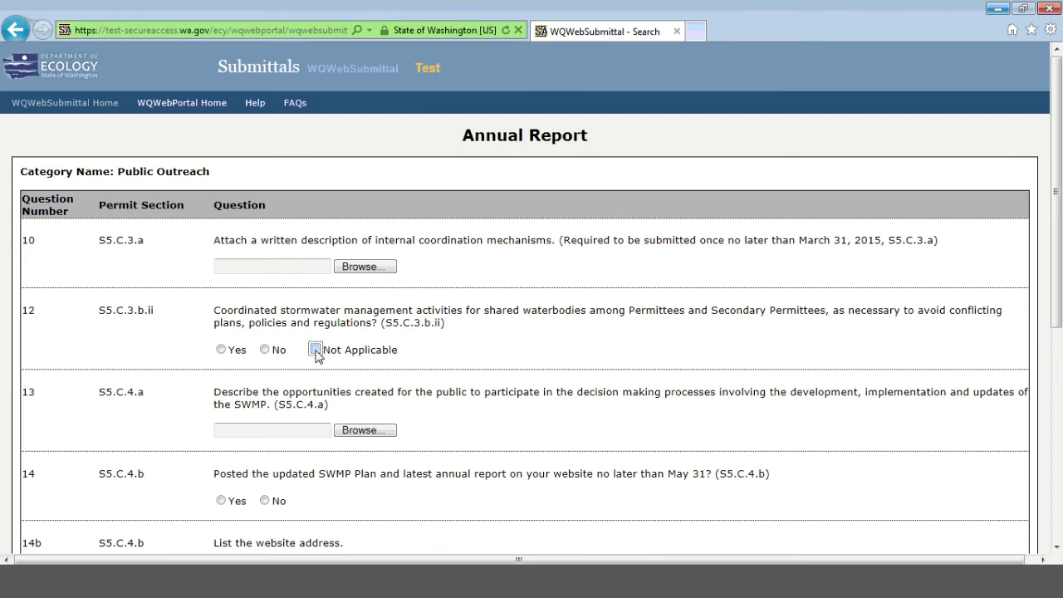
click(265, 349)
scroll(455, 339, down, 5)
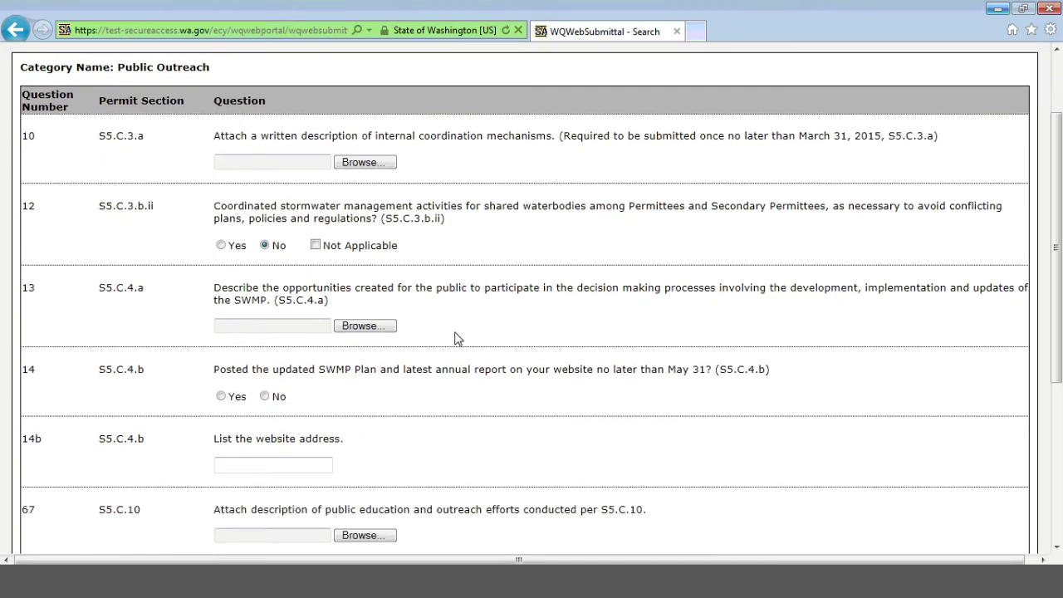
scroll(455, 339, down, 2)
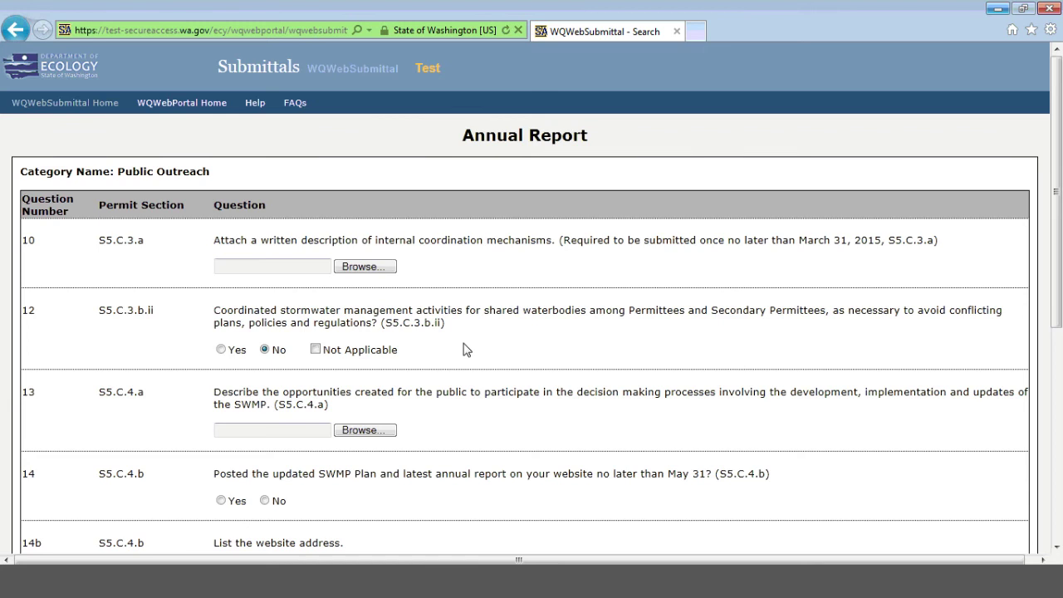
scroll(465, 350, down, 5)
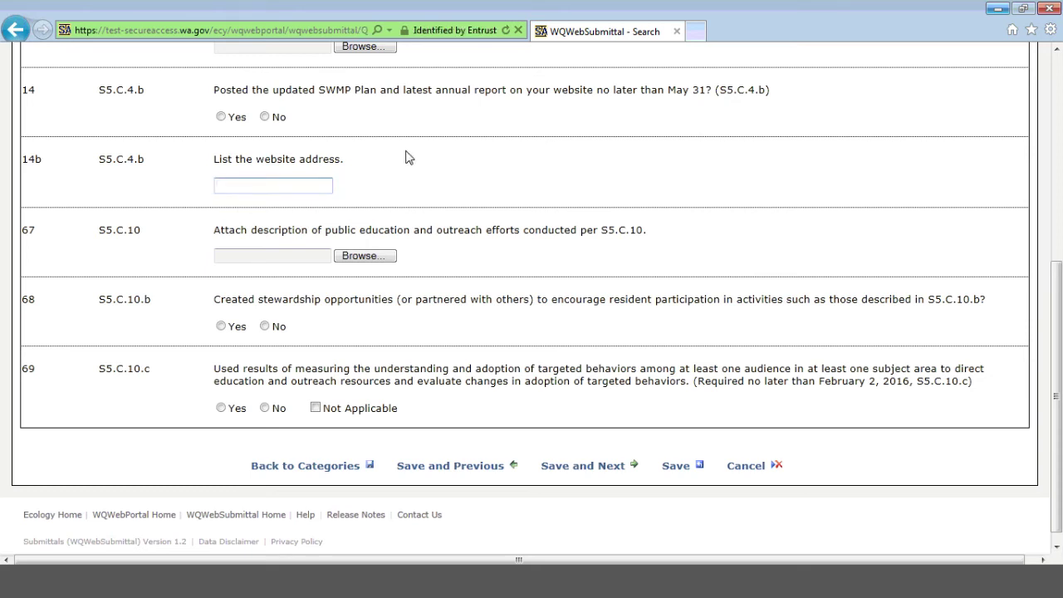
text(.ecy.wa.gov)
key(Tab)
key(shift+Tab)
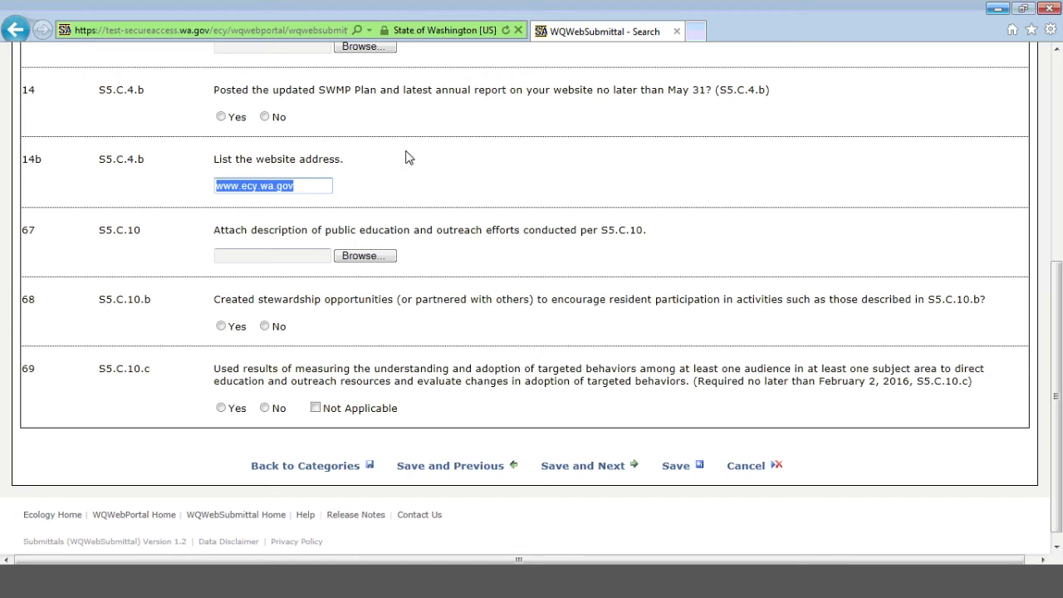
key(Tab)
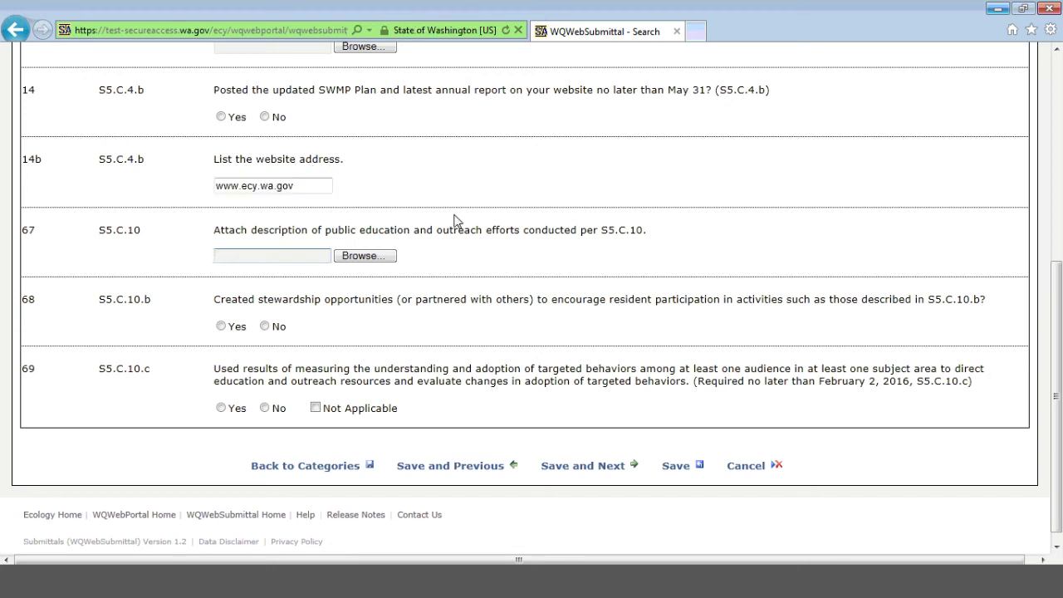
click(488, 470)
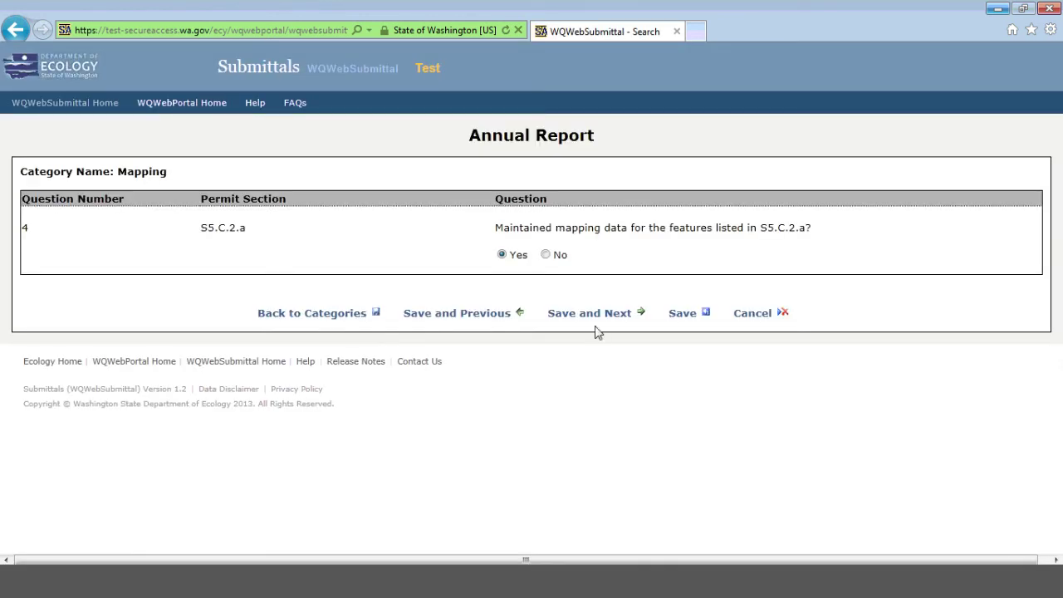
click(599, 320)
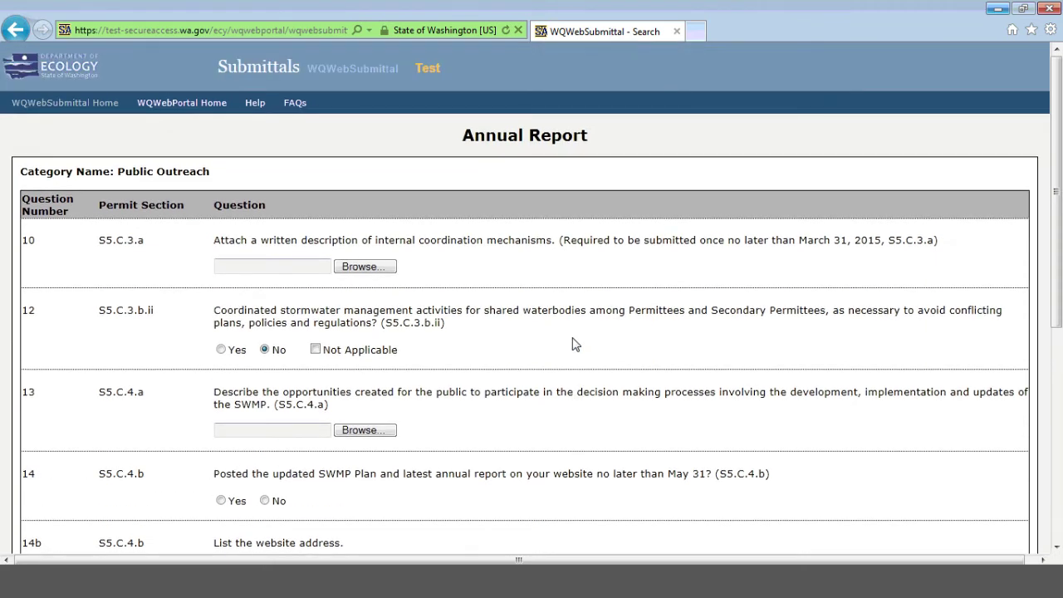
Replace the 14b website address with 'a fake address'
scroll(573, 344, down, 3)
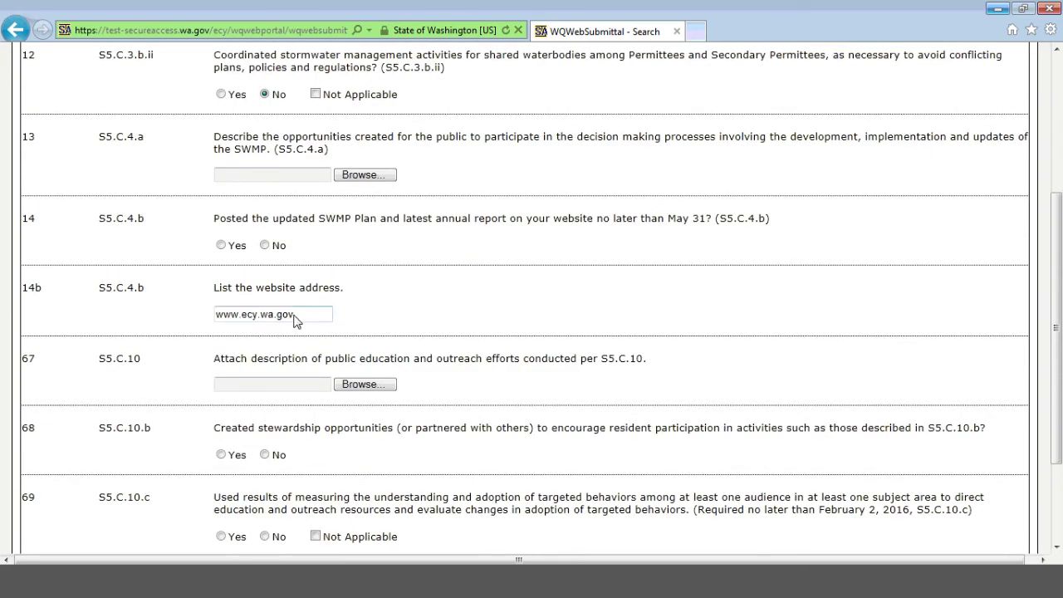
drag(299, 316, 206, 300)
text(a)
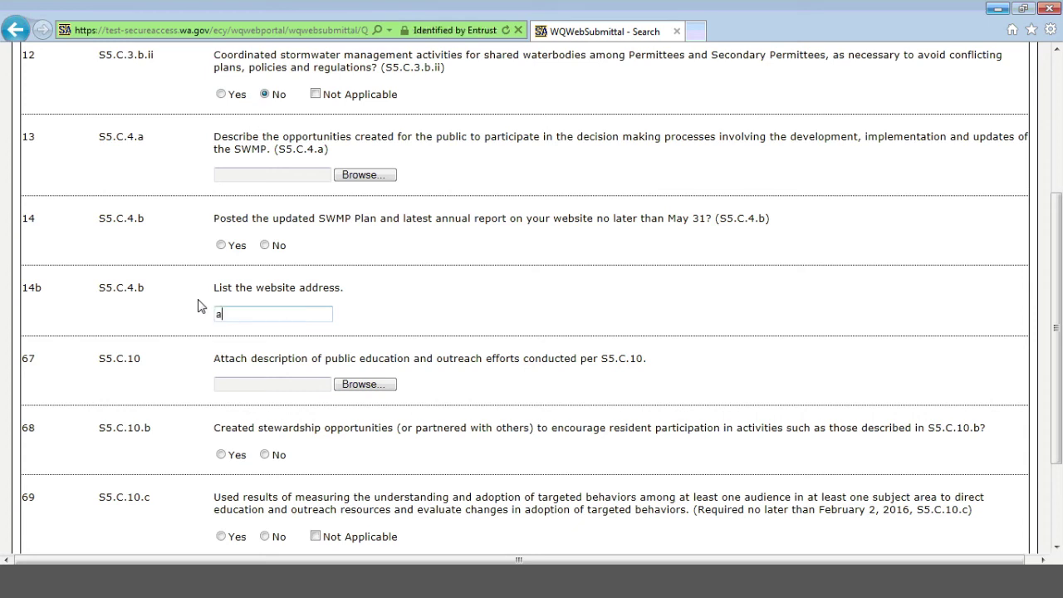
text( fake address)
Try saving the page and read the red error rejecting the badly formatted 14b address
scroll(488, 287, down, 3)
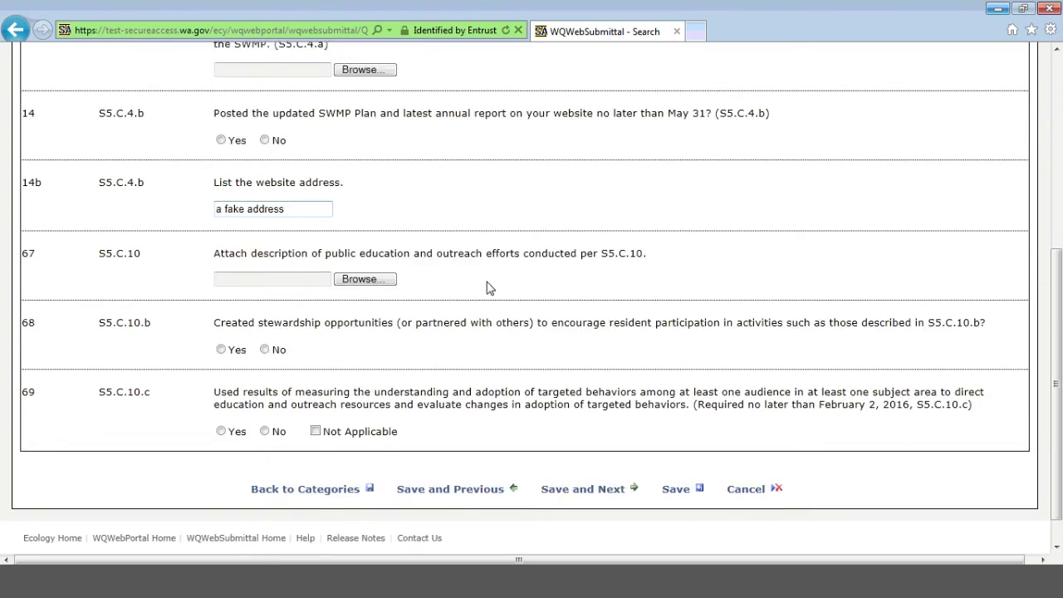
click(478, 455)
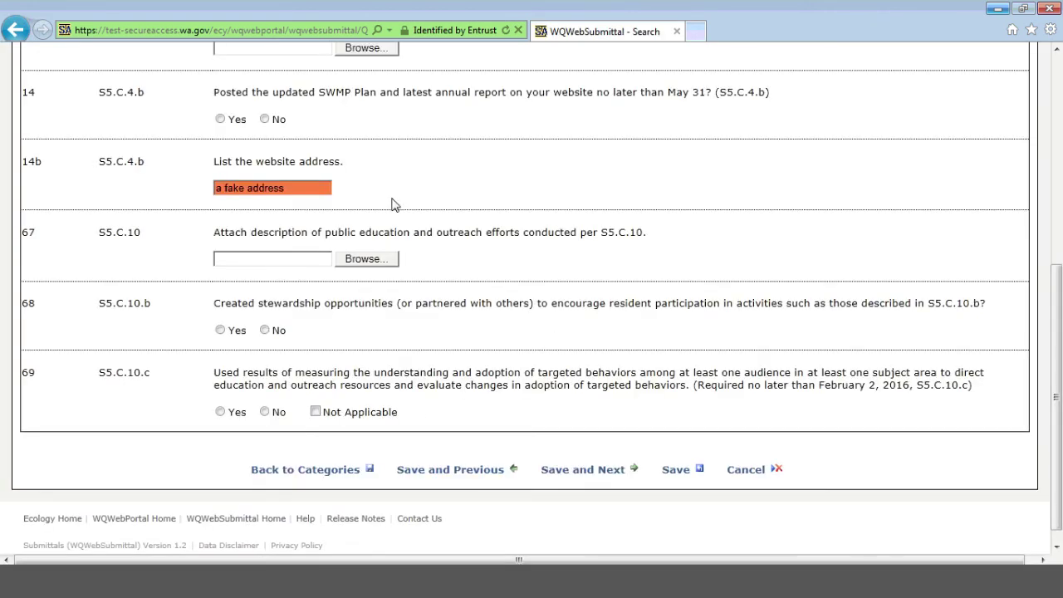
scroll(394, 205, up, 4)
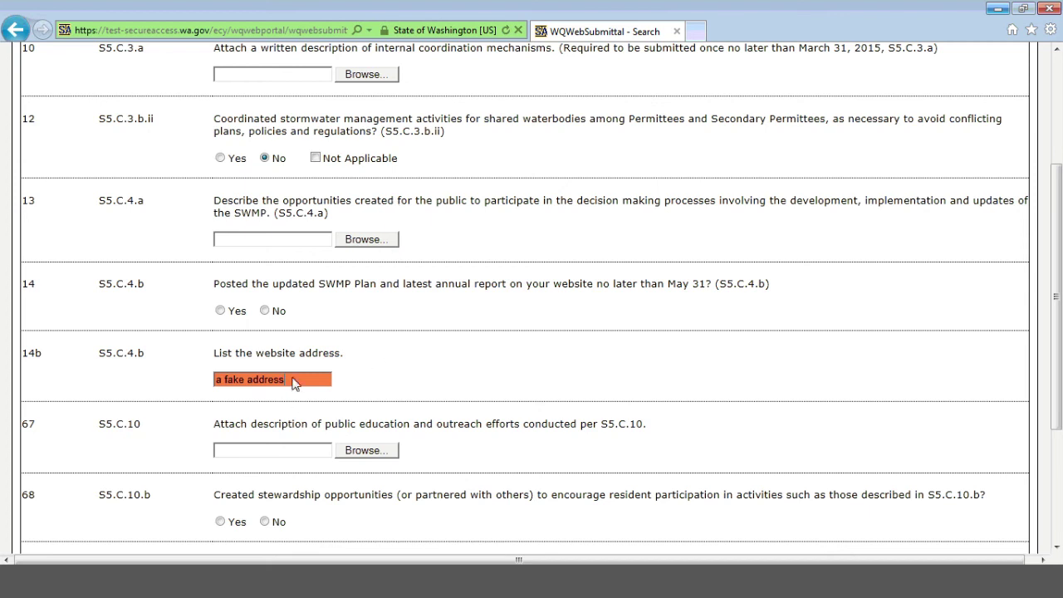
drag(292, 383, 261, 380)
click(332, 389)
scroll(487, 322, up, 2)
scroll(487, 322, up, 2)
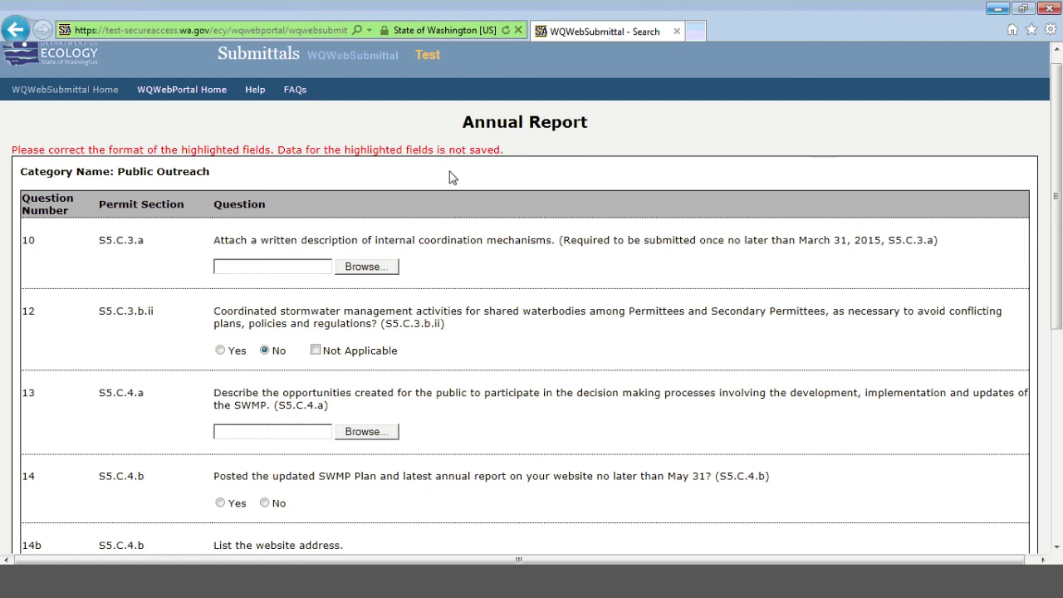
scroll(452, 178, down, 9)
scroll(452, 177, up, 3)
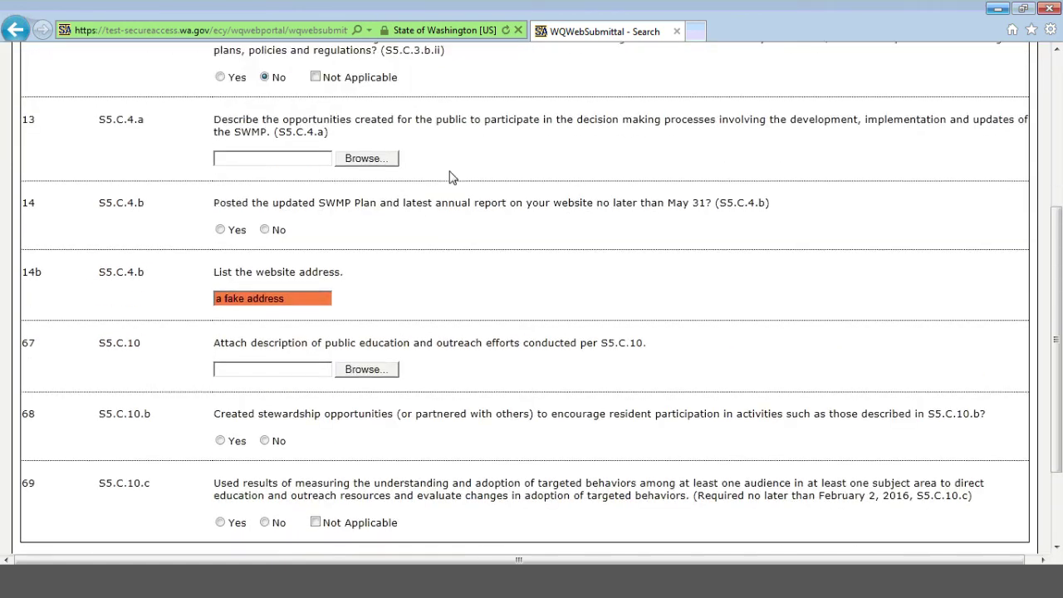
drag(286, 305, 173, 297)
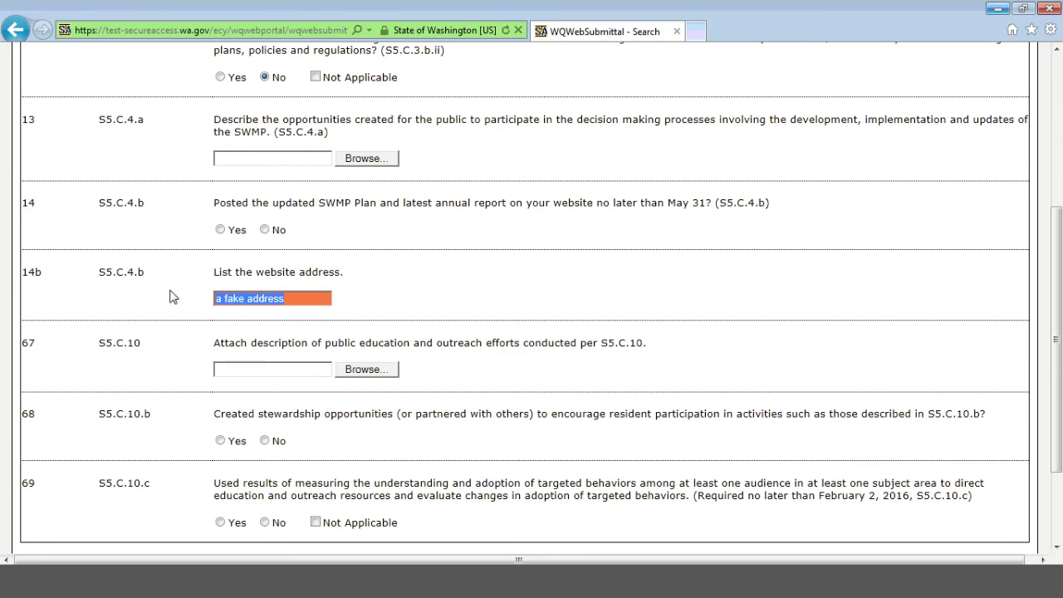
text(www.google.com)
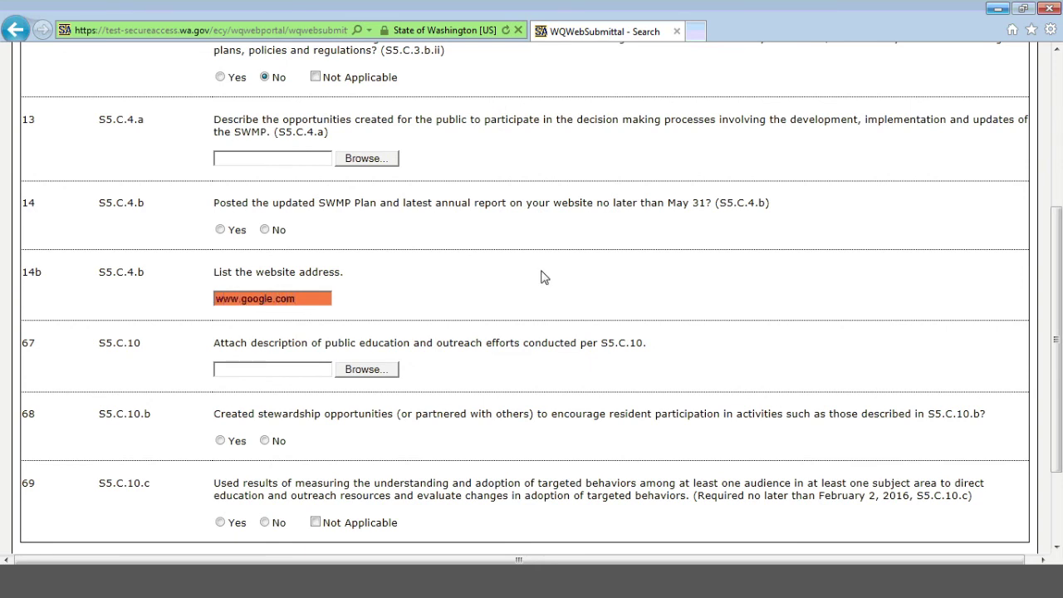
scroll(541, 277, down, 3)
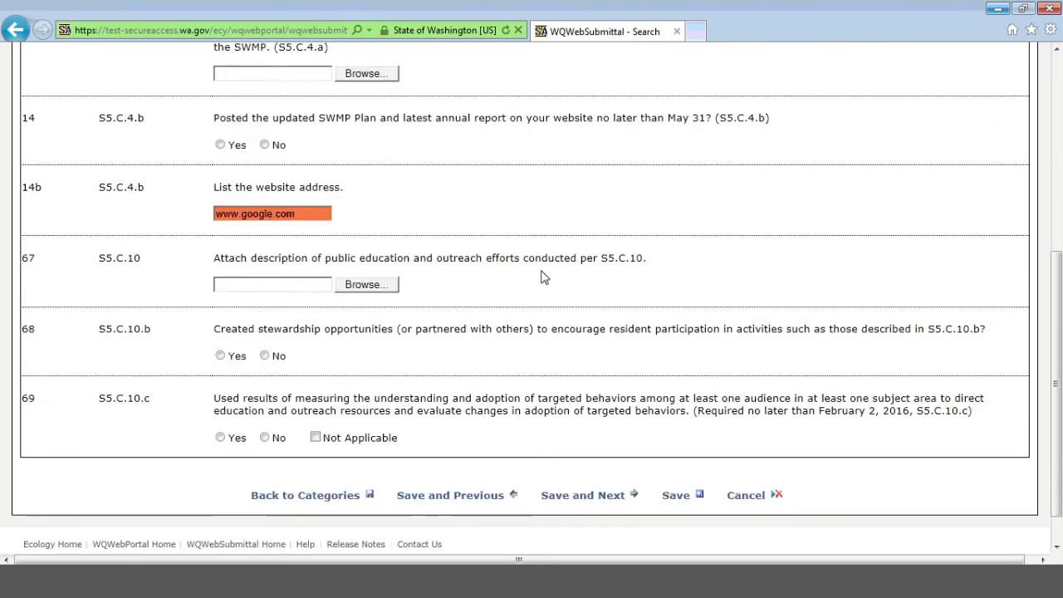
click(439, 455)
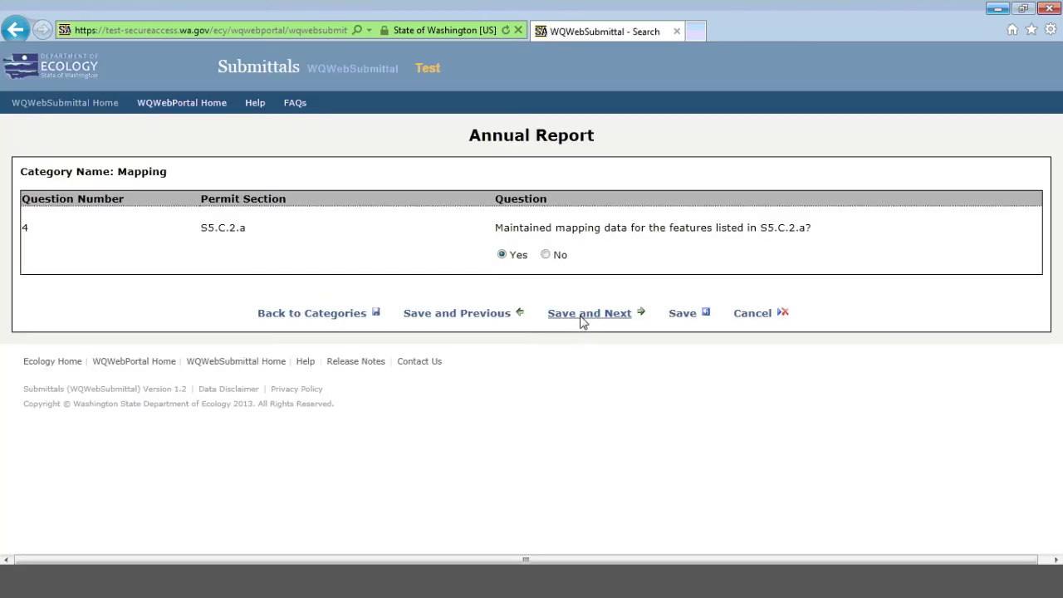
click(582, 322)
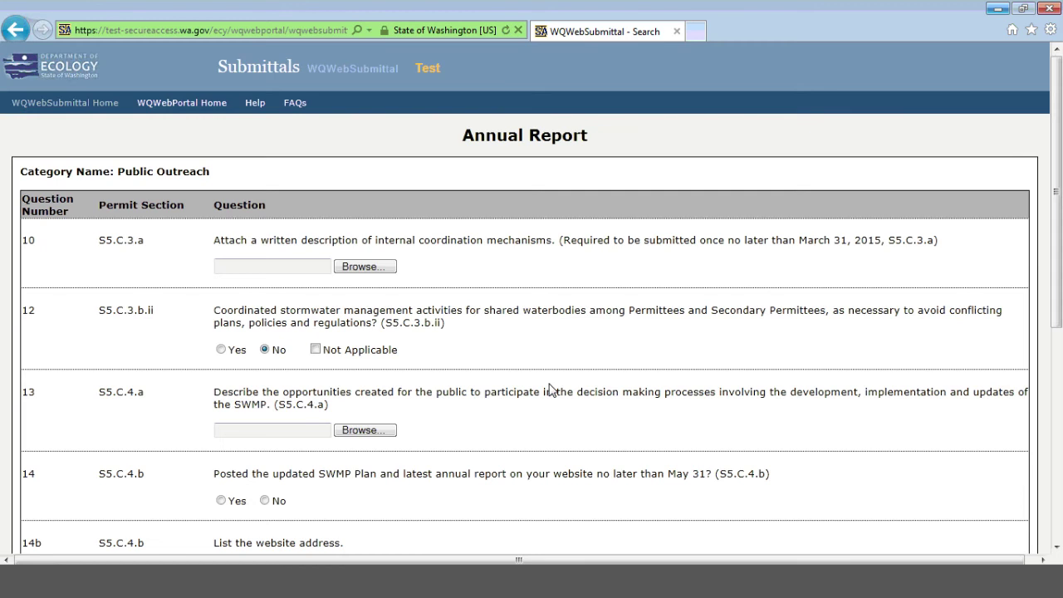
scroll(551, 391, down, 5)
scroll(551, 386, up, 2)
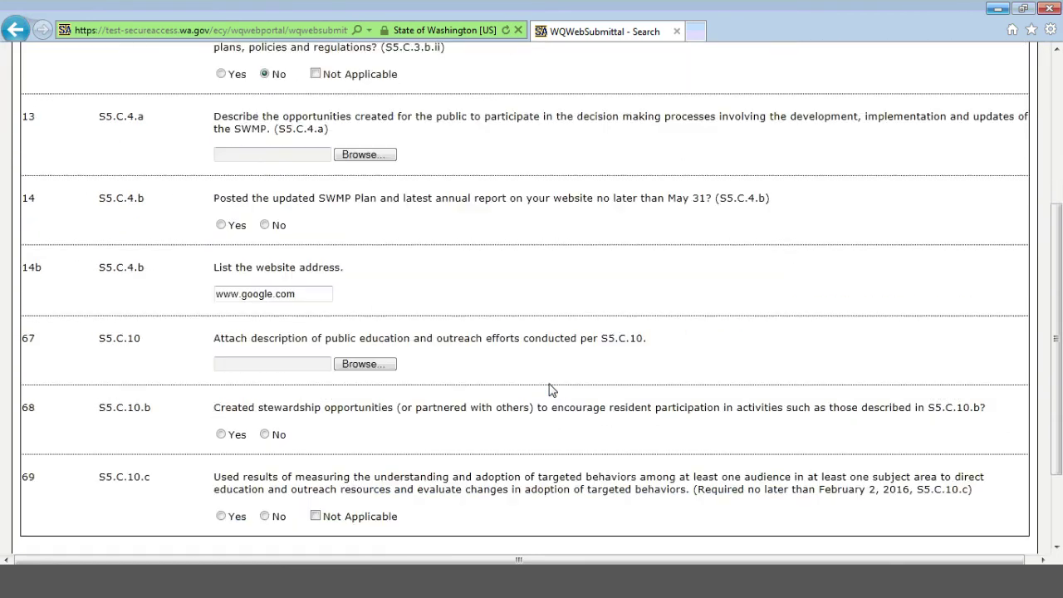
scroll(639, 343, down, 3)
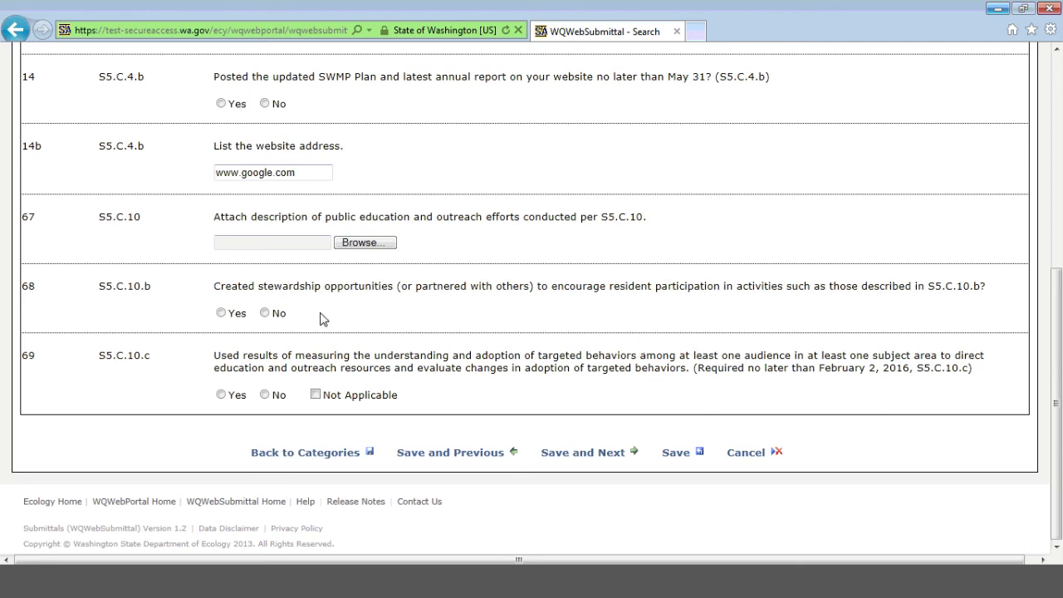
Mark question 68 No and 69 Not Applicable, then cancel the page and confirm discarding the changes
click(263, 313)
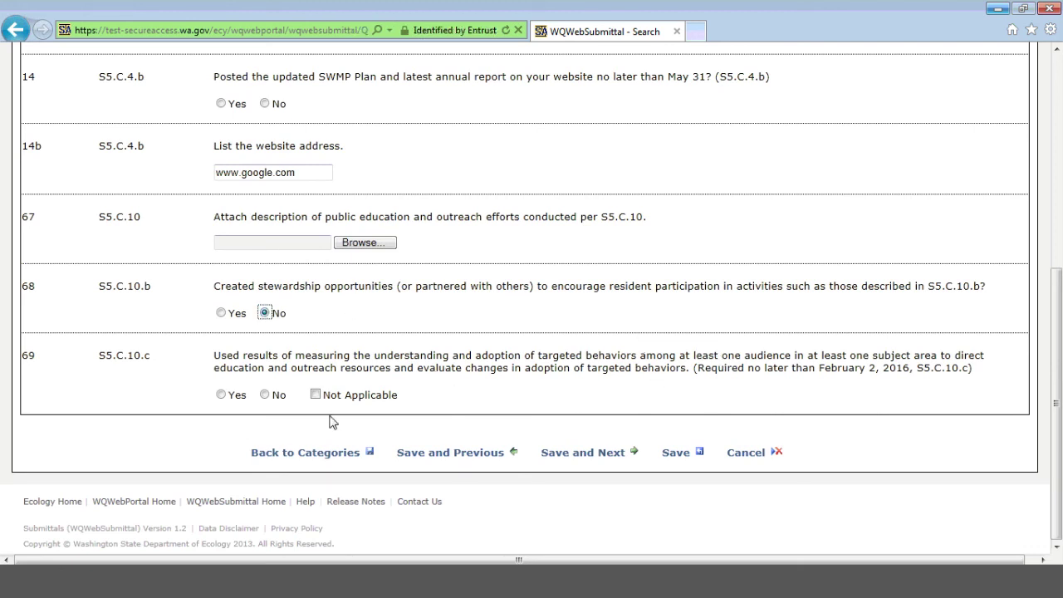
click(315, 394)
click(745, 453)
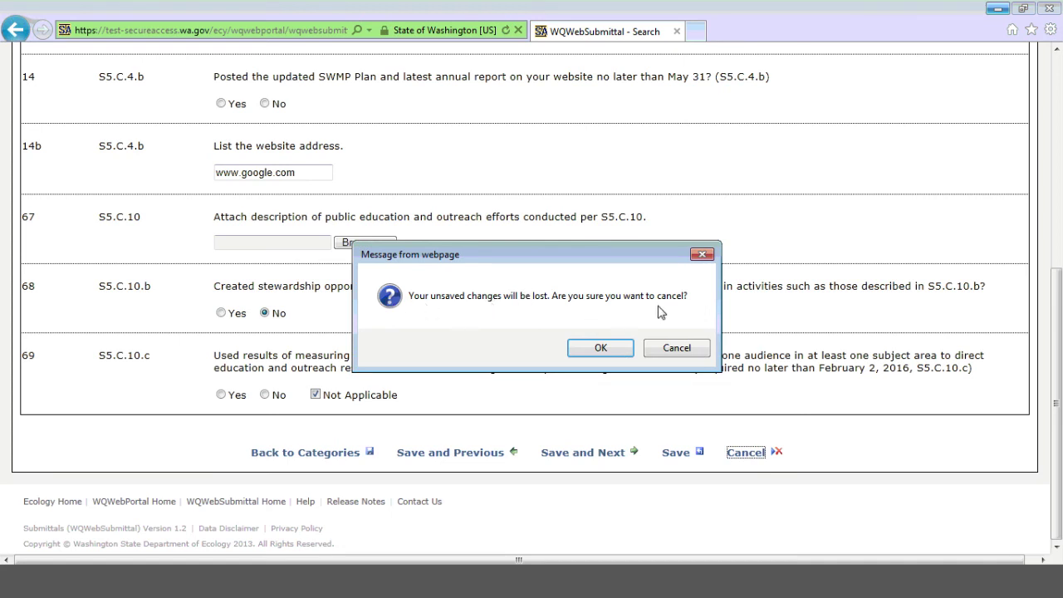
click(601, 348)
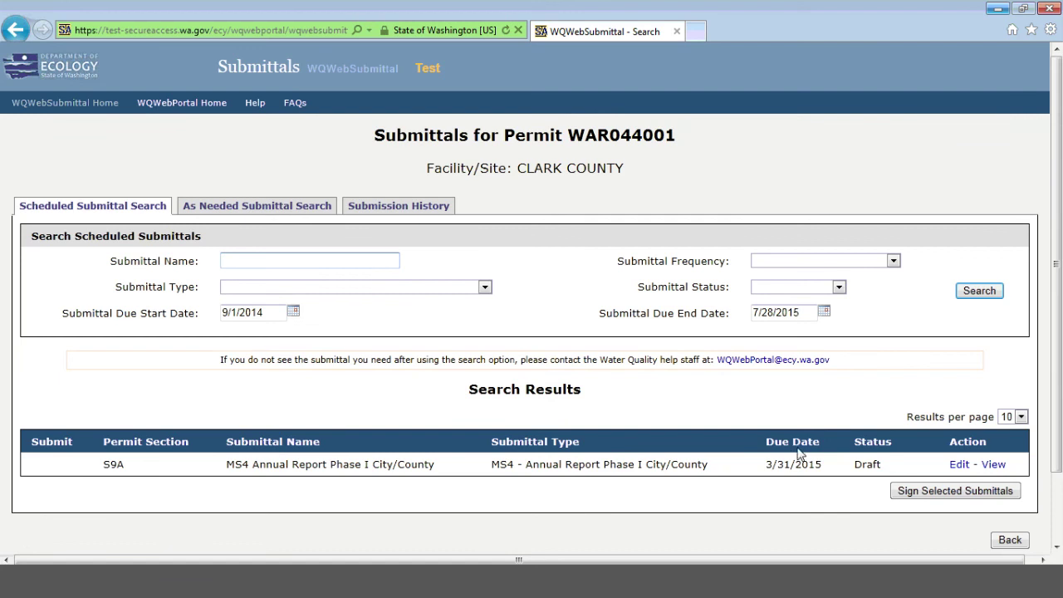
Edit the MS4 Annual Report, confirm Public Outreach questions 68–69 are blank, then switch to Acrobat
click(957, 465)
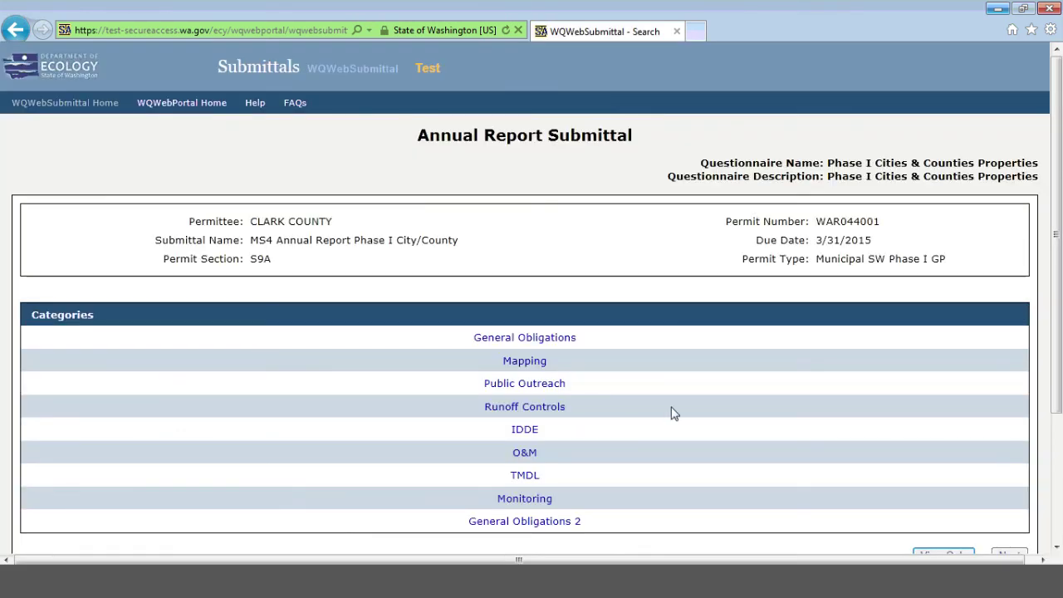
click(543, 386)
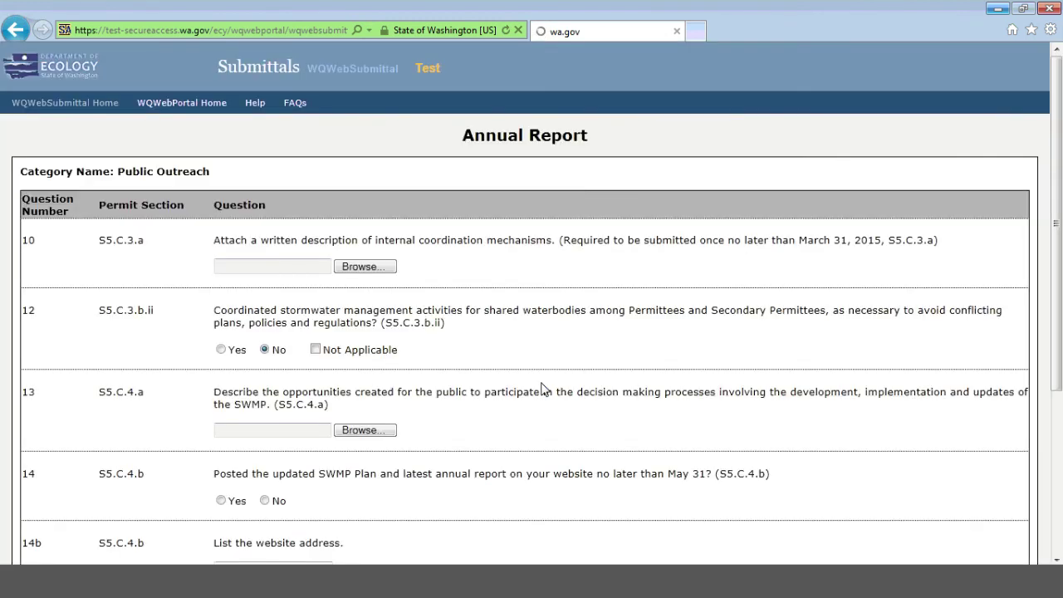
scroll(543, 389, down, 5)
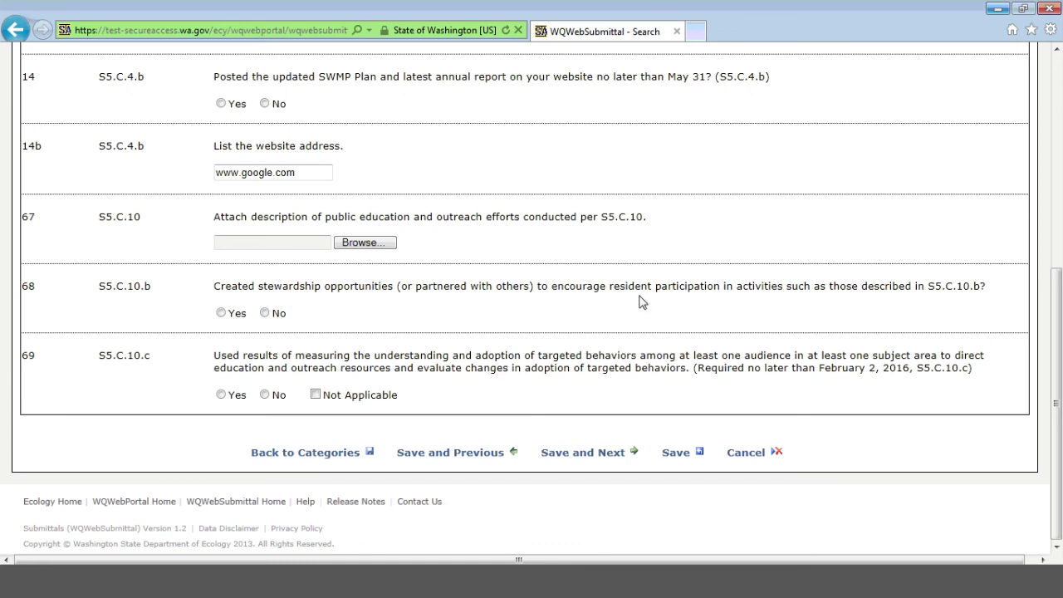
key(alt+Tab)
key(alt+Tab)
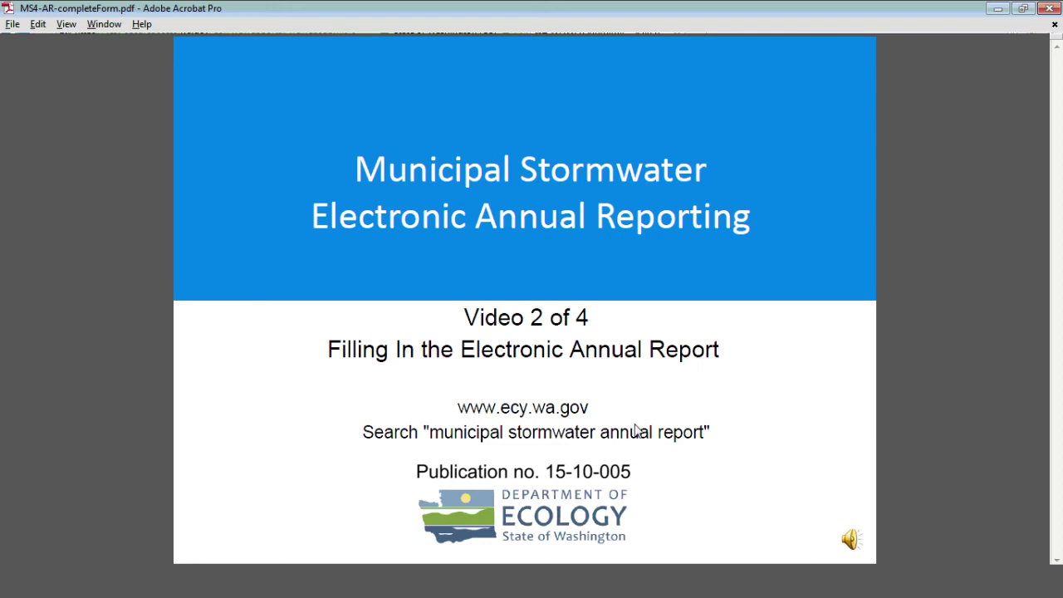
Show the 'Filling In the Electronic Annual Report' title slide of MS4-AR-completeForm.pdf in Acrobat
mouse_move(503, 467)
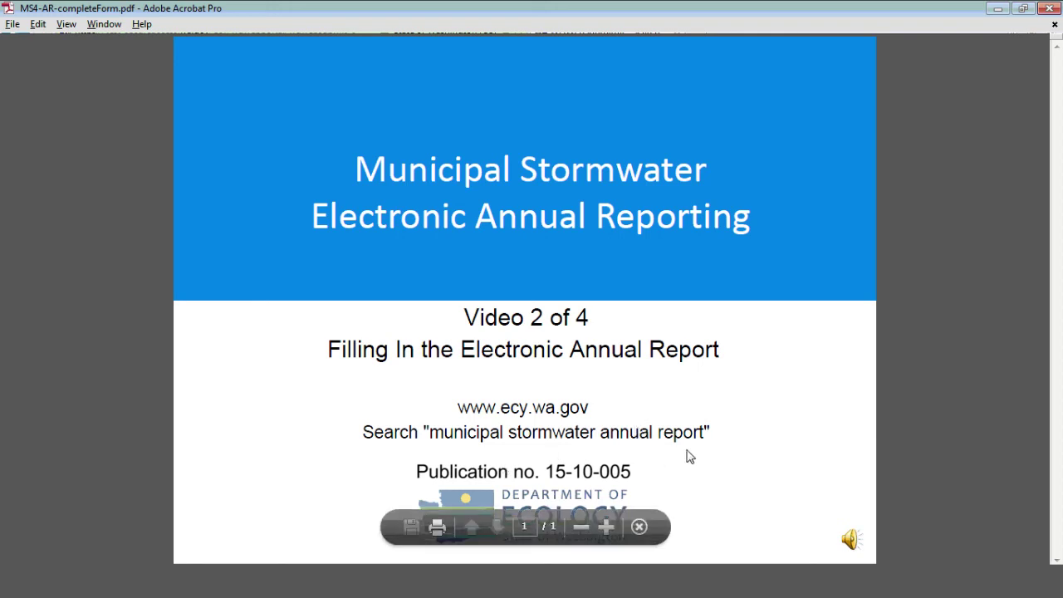